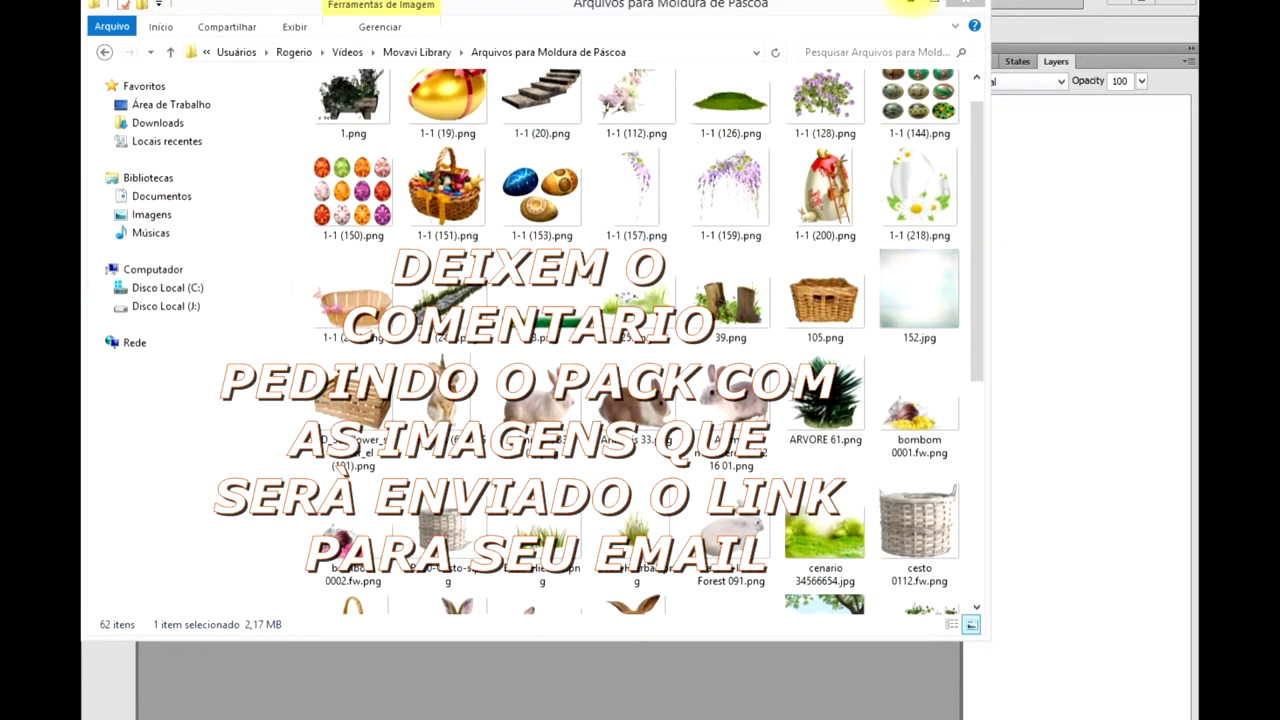
Step: Maximize the Explorer window and browse the Arquivos para Moldura de Páscoa thumbnails
left_click(932, 4)
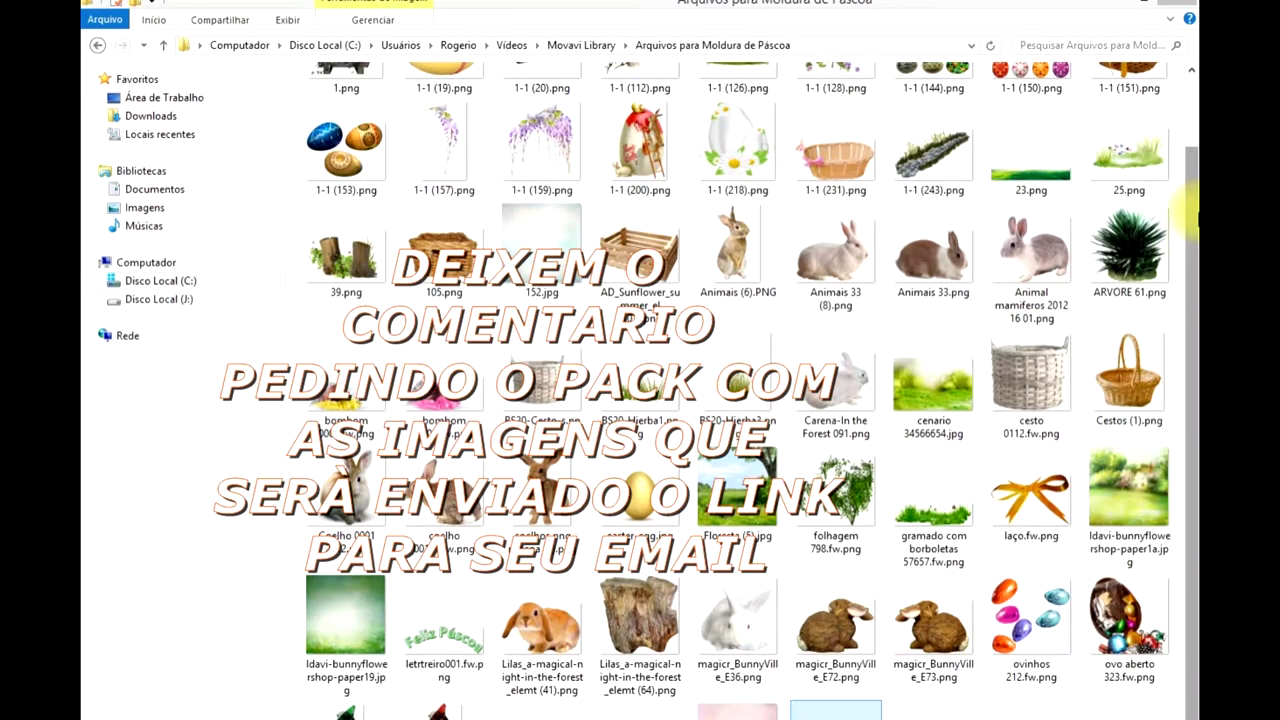
left_click_drag(1195, 215, 1195, 145)
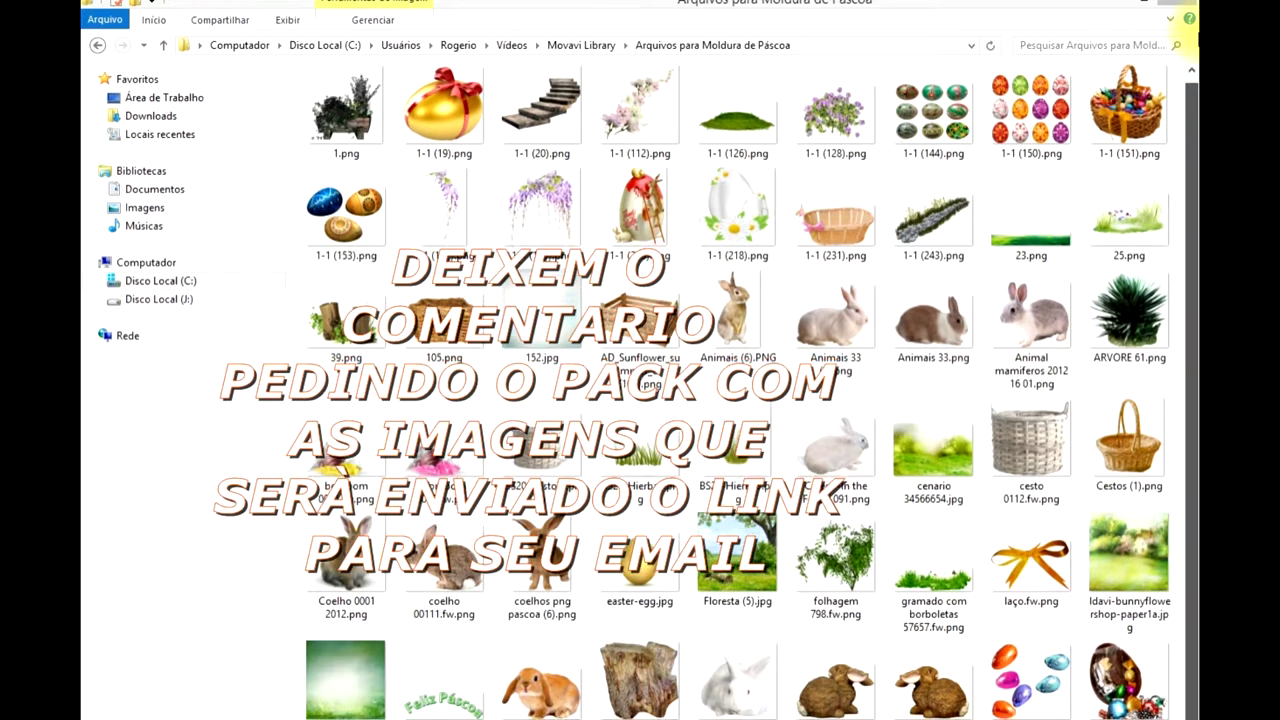
scroll(1190, 62, "down", 1)
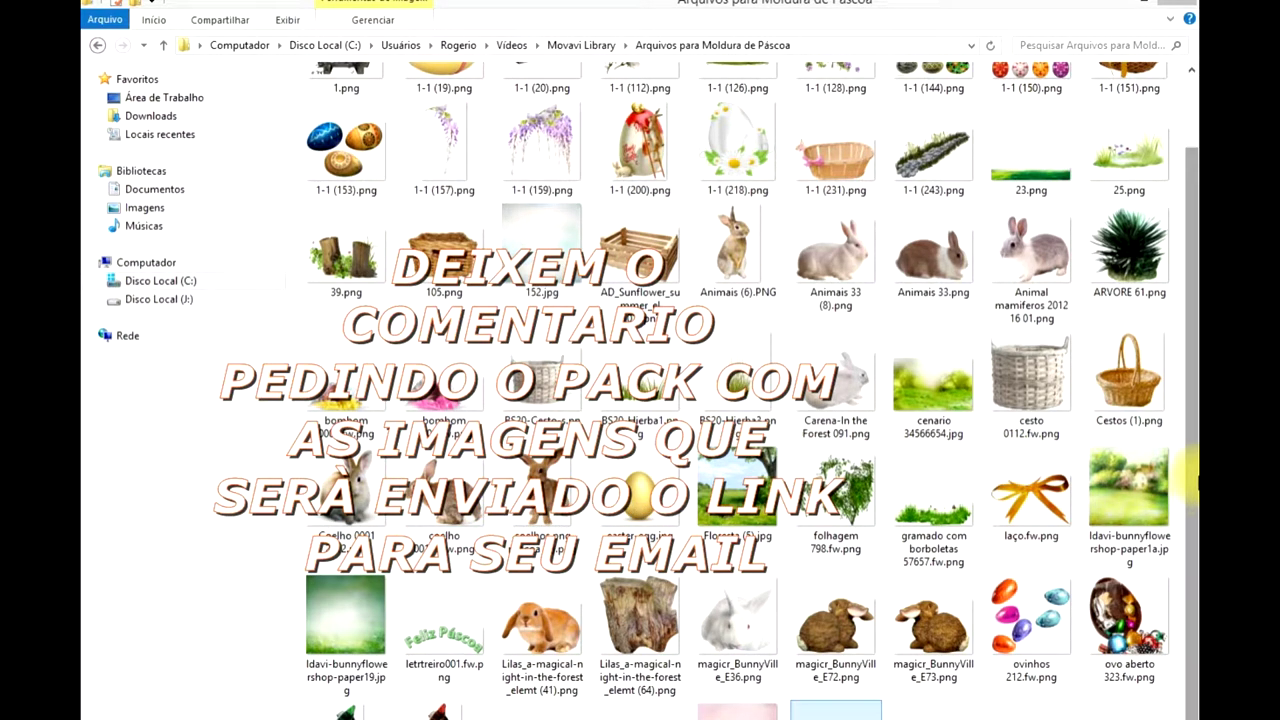
left_click_drag(1193, 364, 1193, 292)
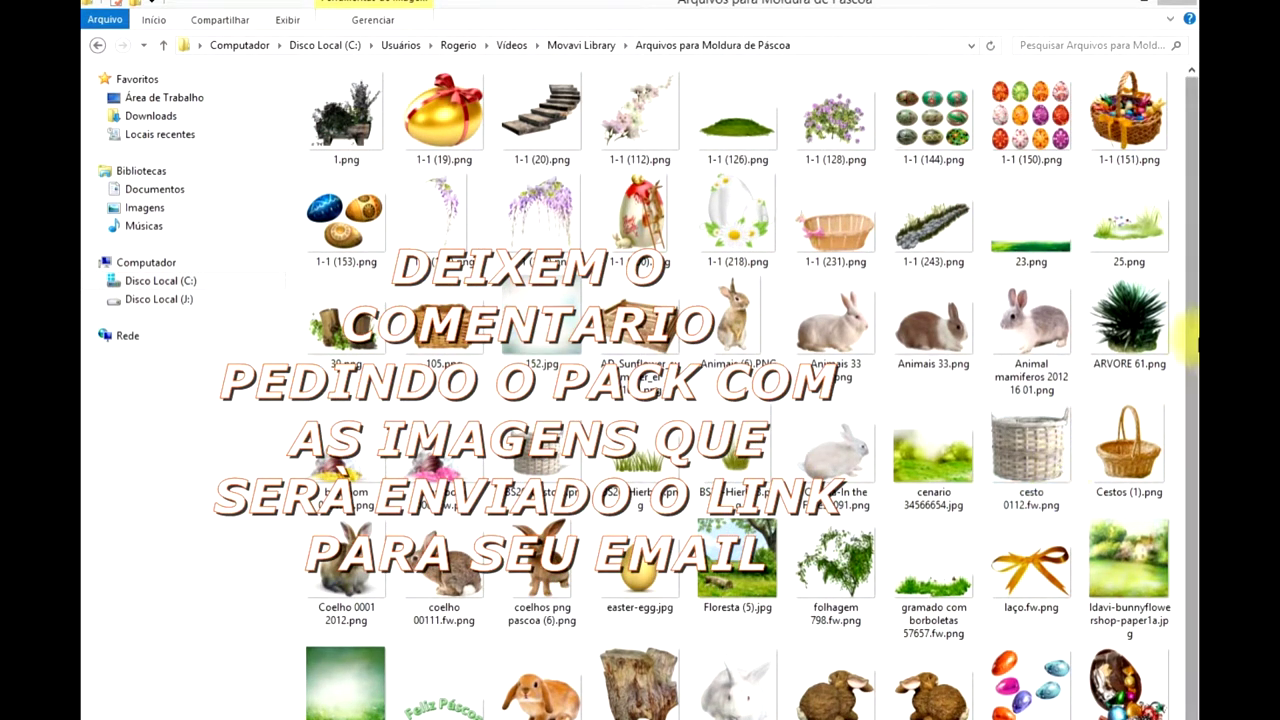
left_click_drag(1193, 340, 1193, 522)
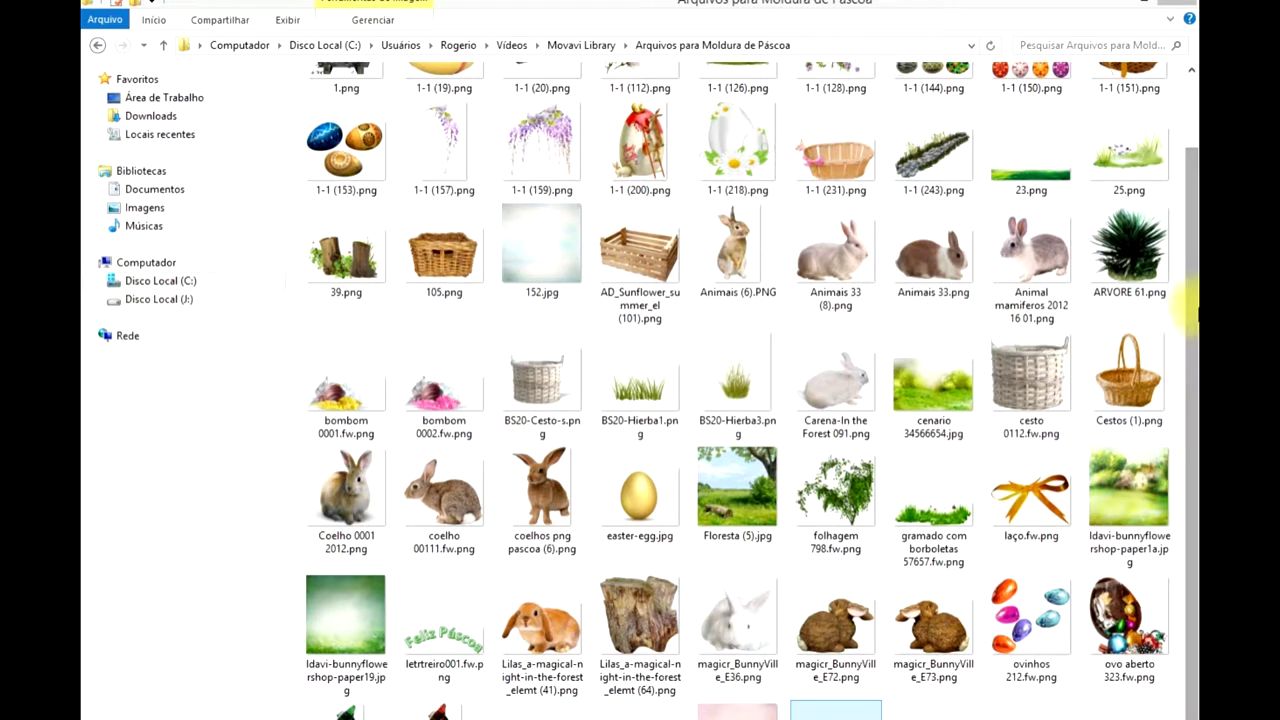
left_click_drag(1193, 310, 1193, 152)
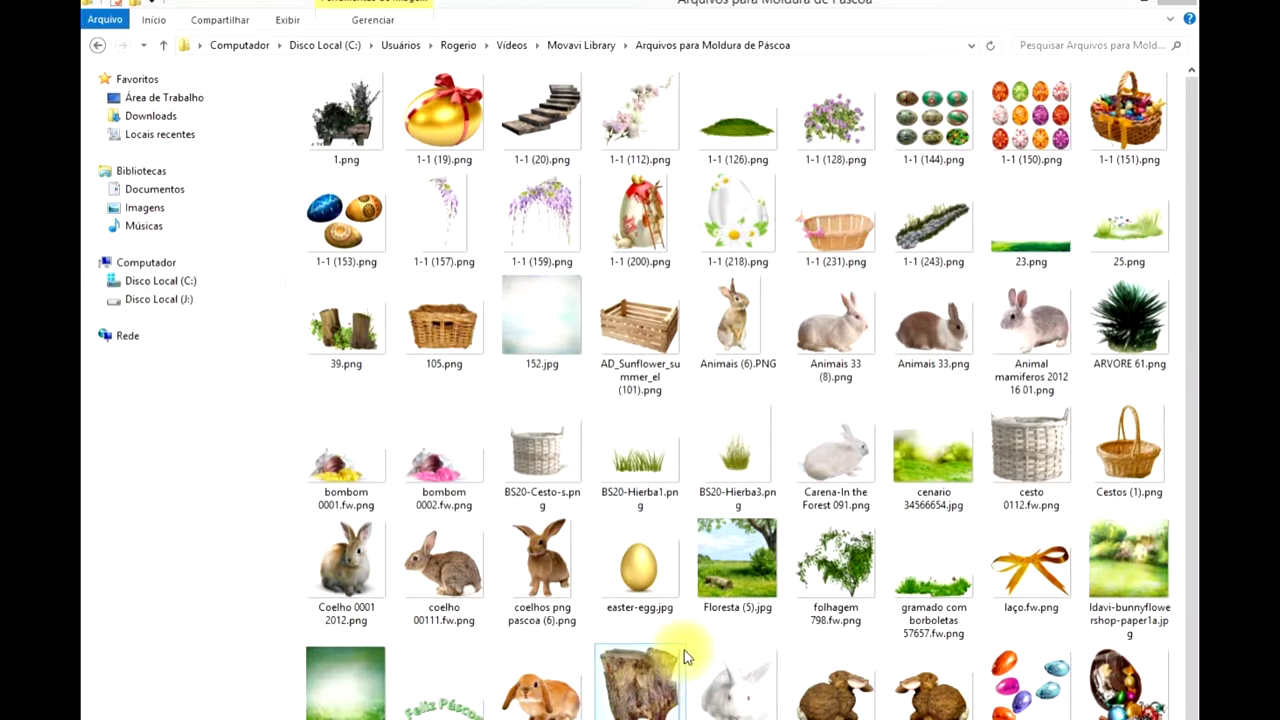
Step: Preview Floresta (5).jpg in Photo Viewer, close it, and drag the picture toward Fireworks
left_click(743, 553)
double_click(743, 553)
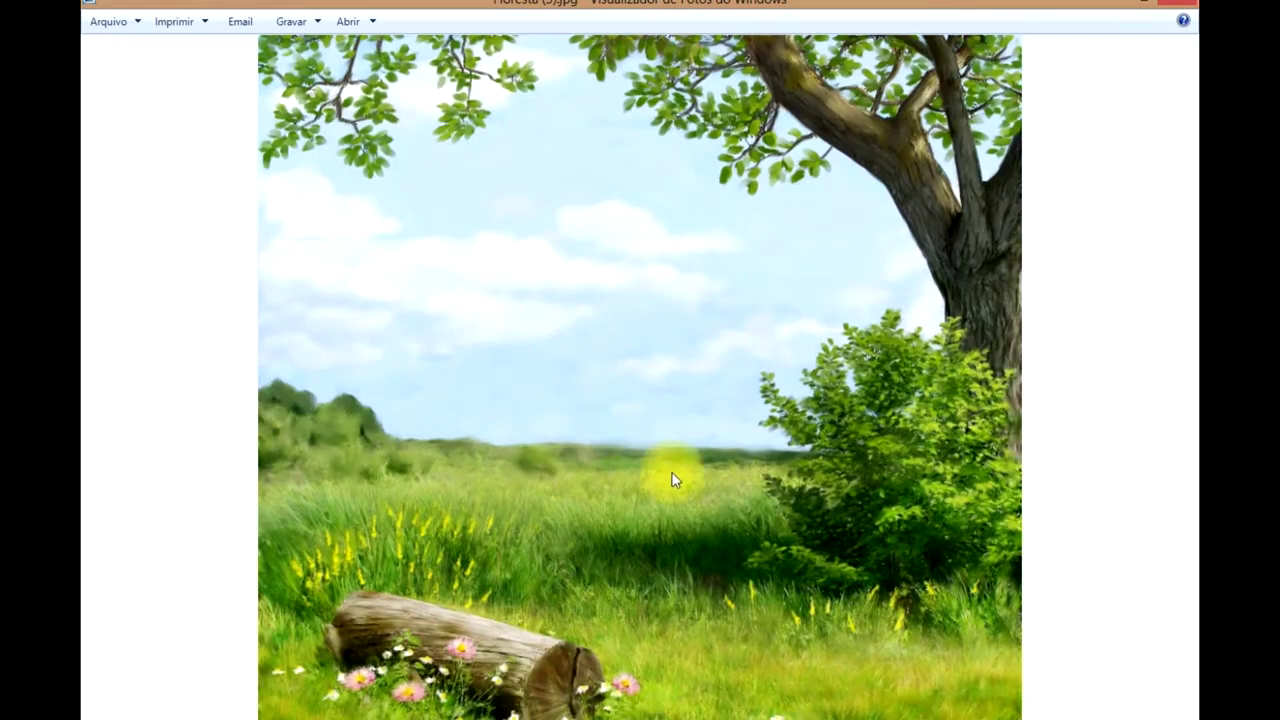
left_click(1163, 4)
left_click_drag(717, 577, 560, 719)
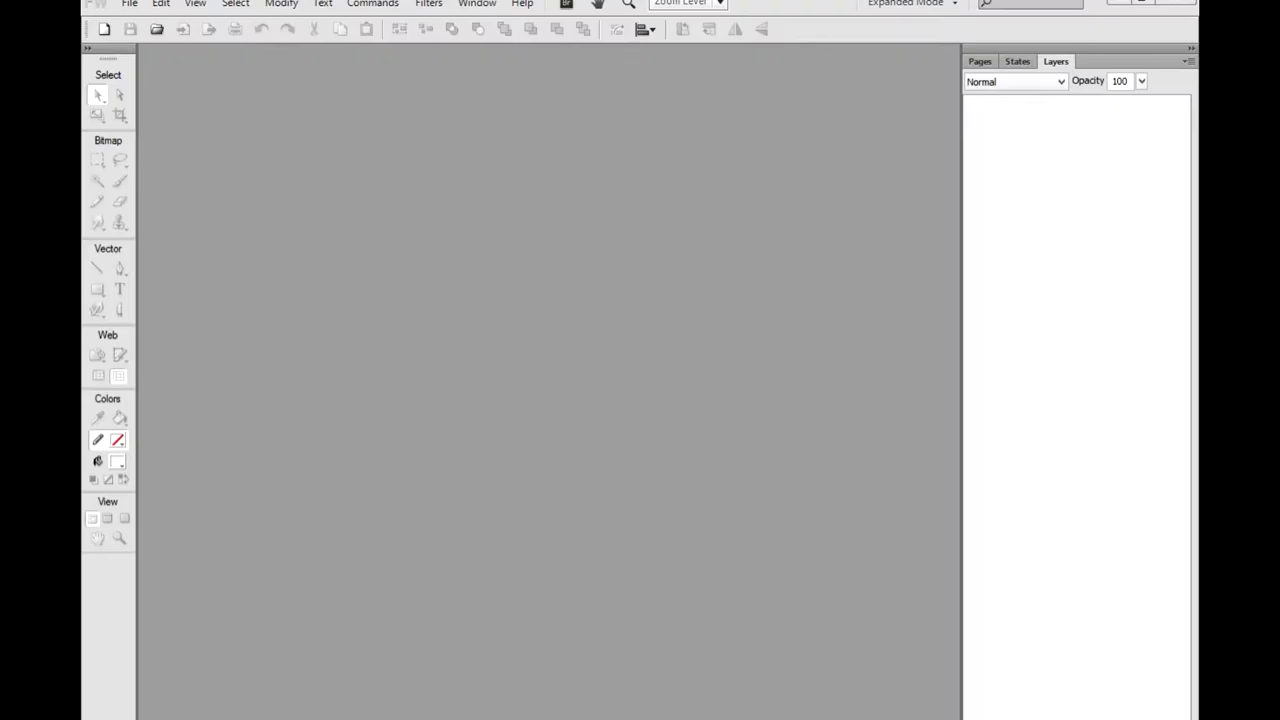
Step: Open Floresta (5).jpg in Fireworks and use Magnification > Fit All to show the whole image
left_click_drag(354, 469, 363, 405)
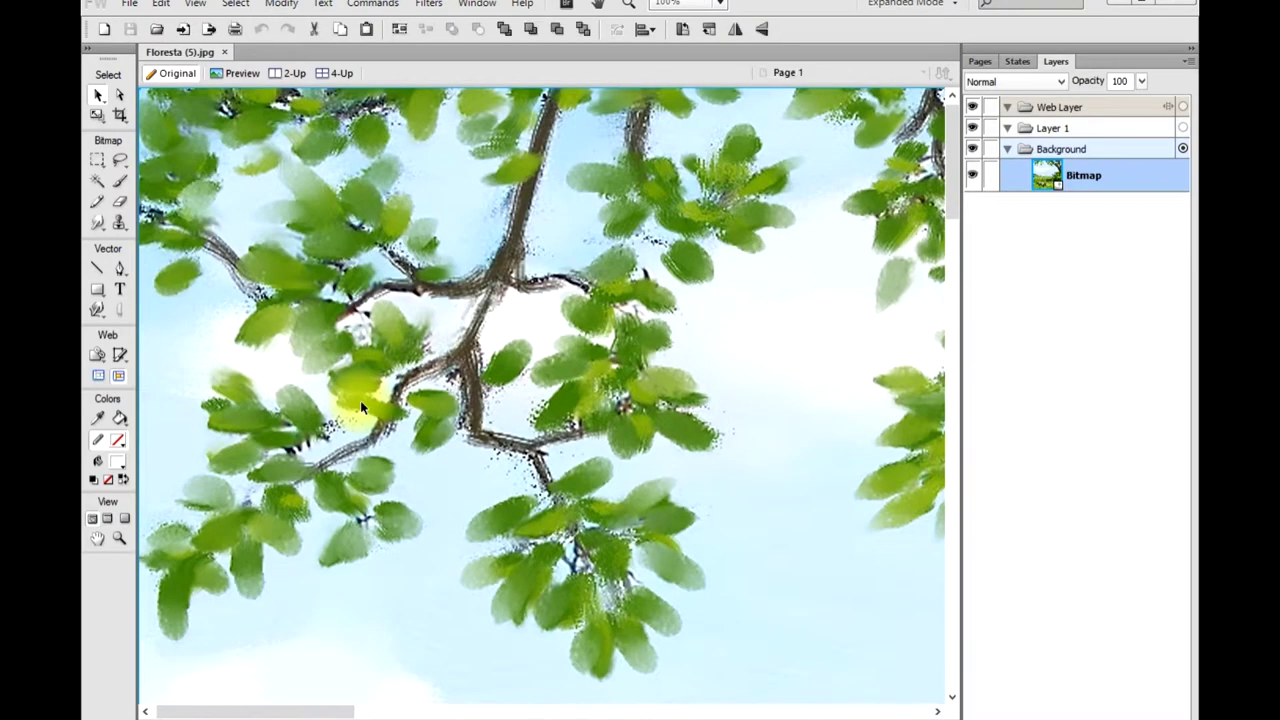
right_click(408, 405)
mouse_move(471, 312)
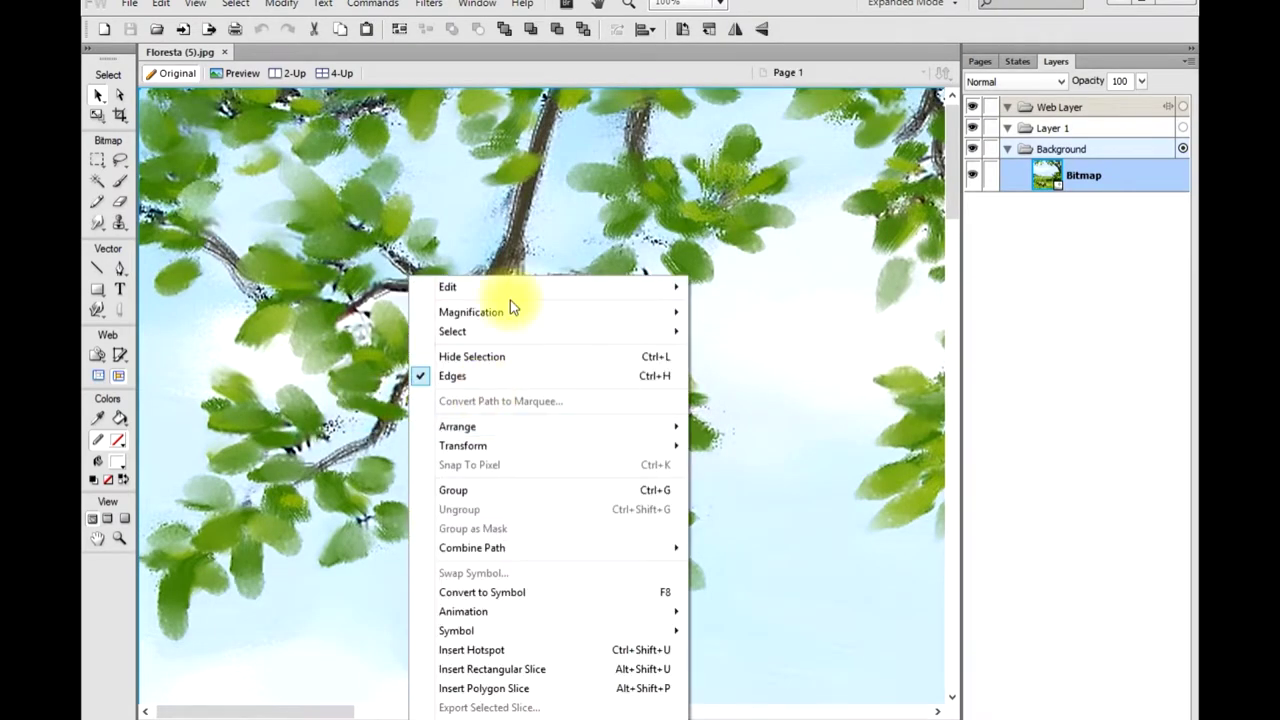
left_click(757, 336)
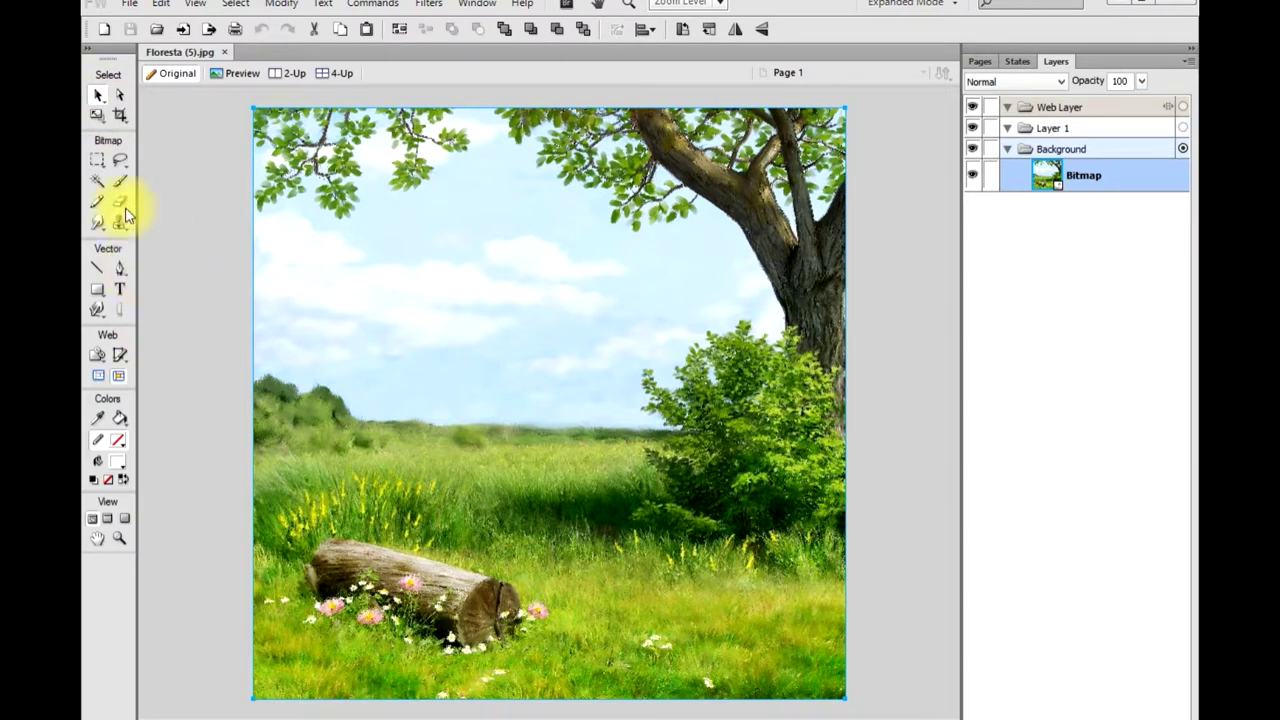
Step: Crop away the top of the picture, keeping the lower meadow, bush and log
left_click(119, 114)
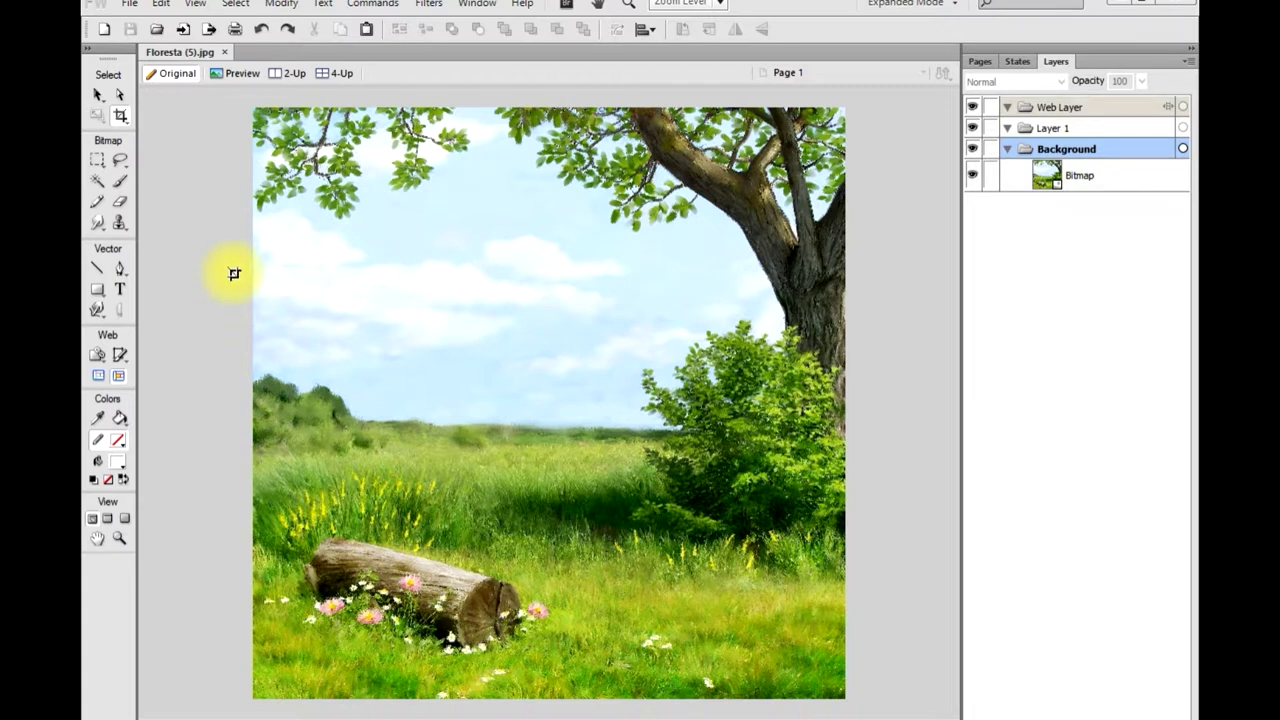
mouse_move(252, 293)
left_mouse_down()
mouse_move(843, 676)
mouse_move(845, 690)
left_mouse_up()
left_click(676, 527)
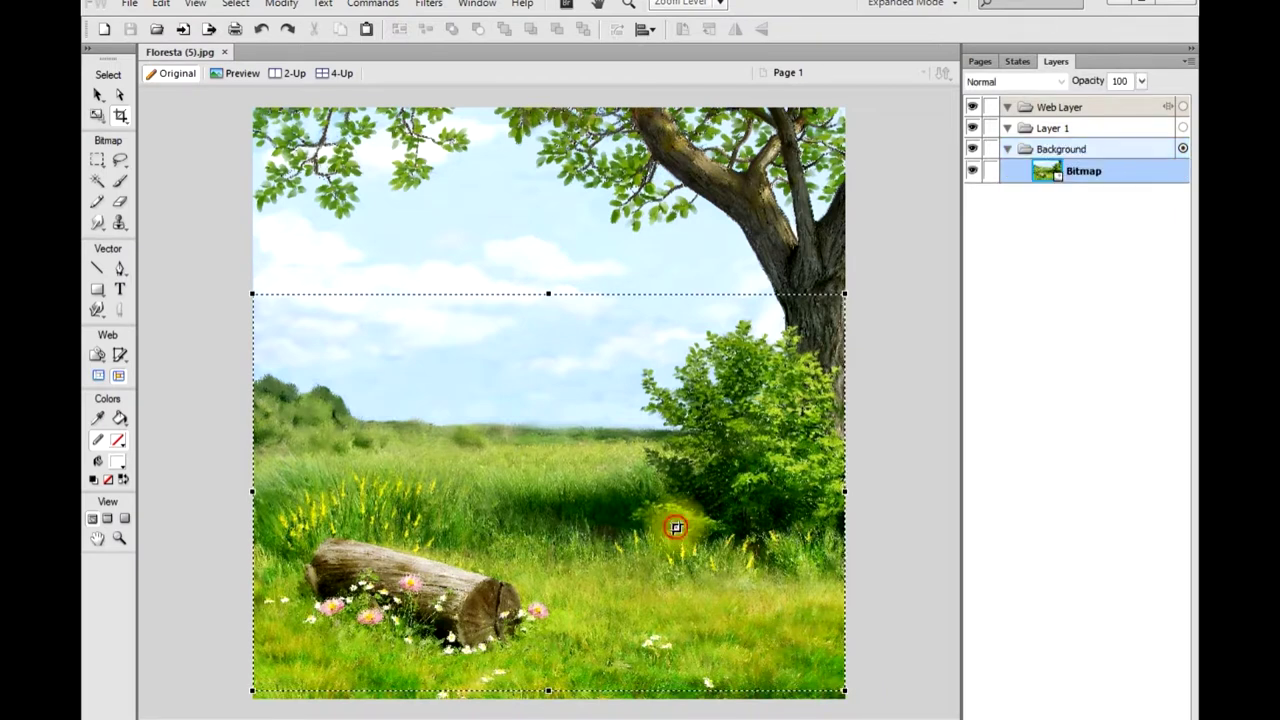
left_click(676, 527)
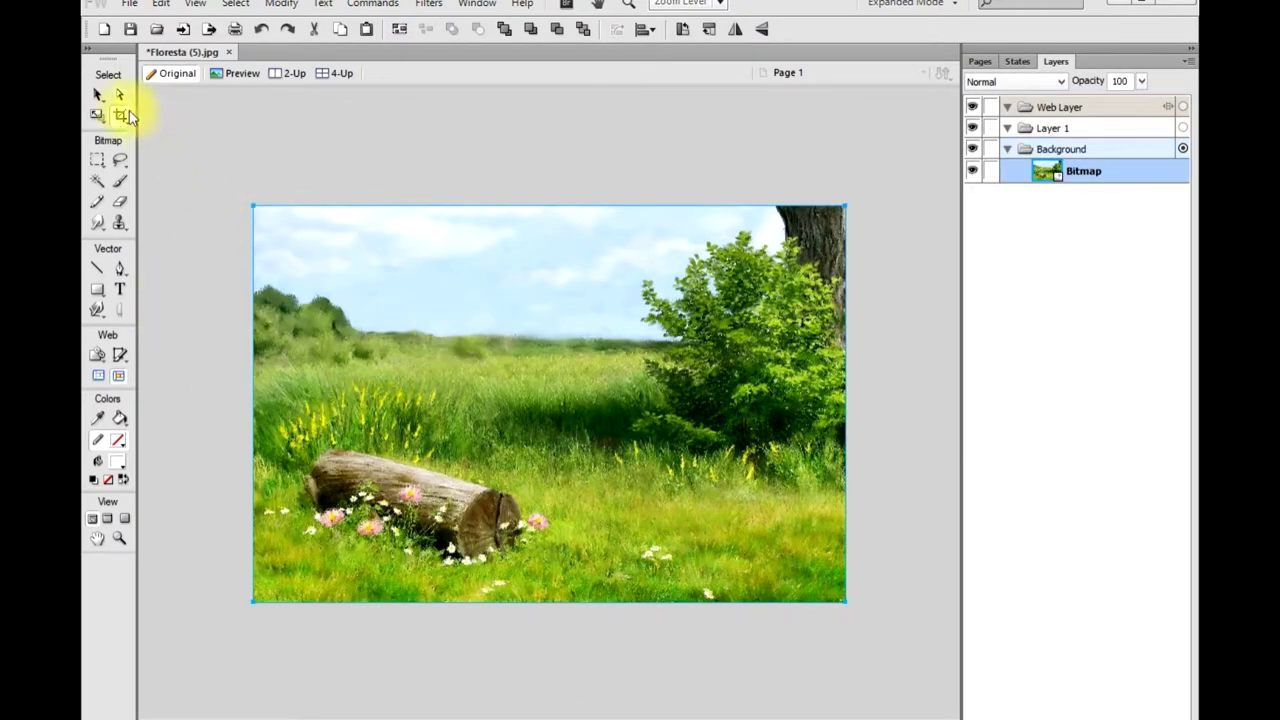
left_click(98, 94)
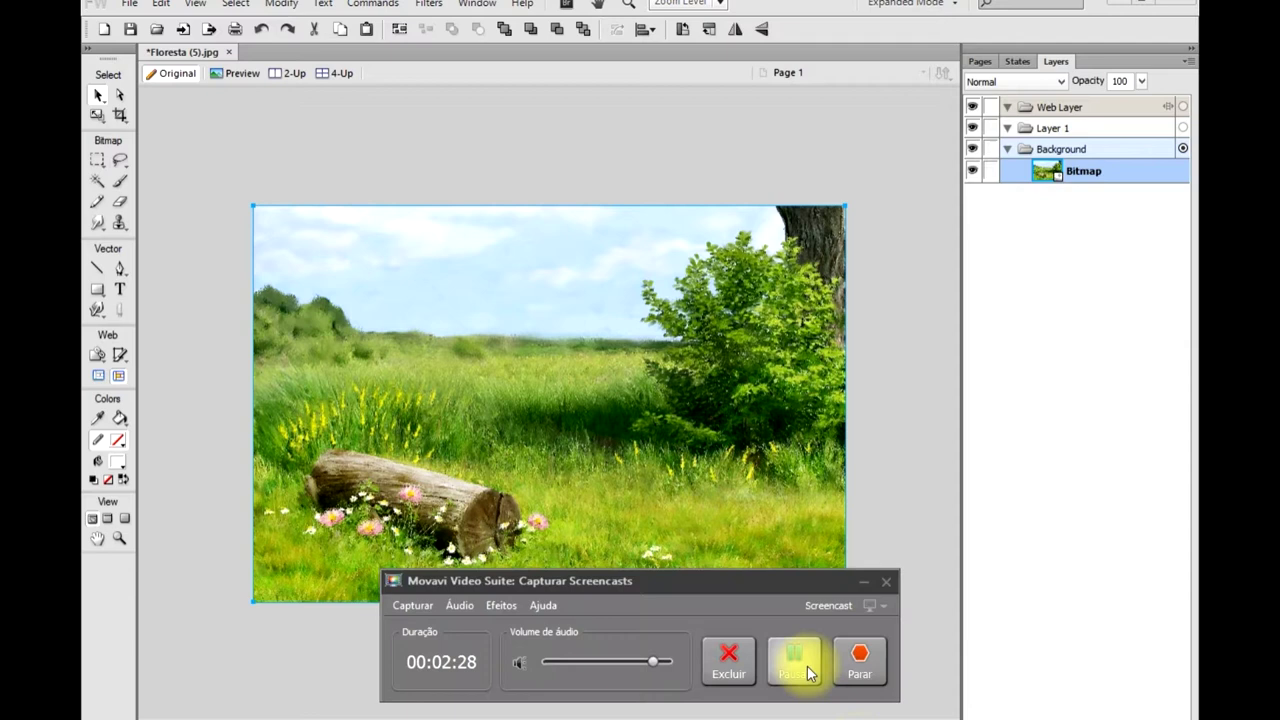
Step: Return to Explorer and open the Arquivos para Moldura de Páscoa image folder
left_click(836, 668)
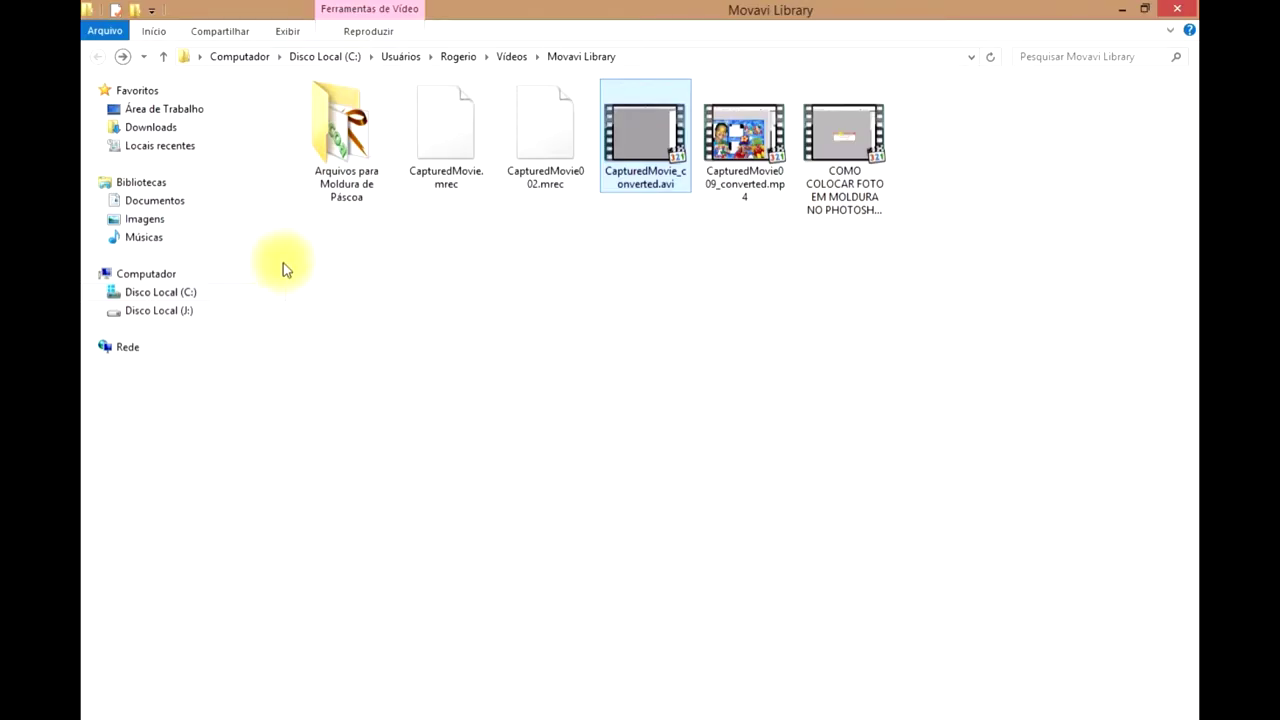
left_click(124, 58)
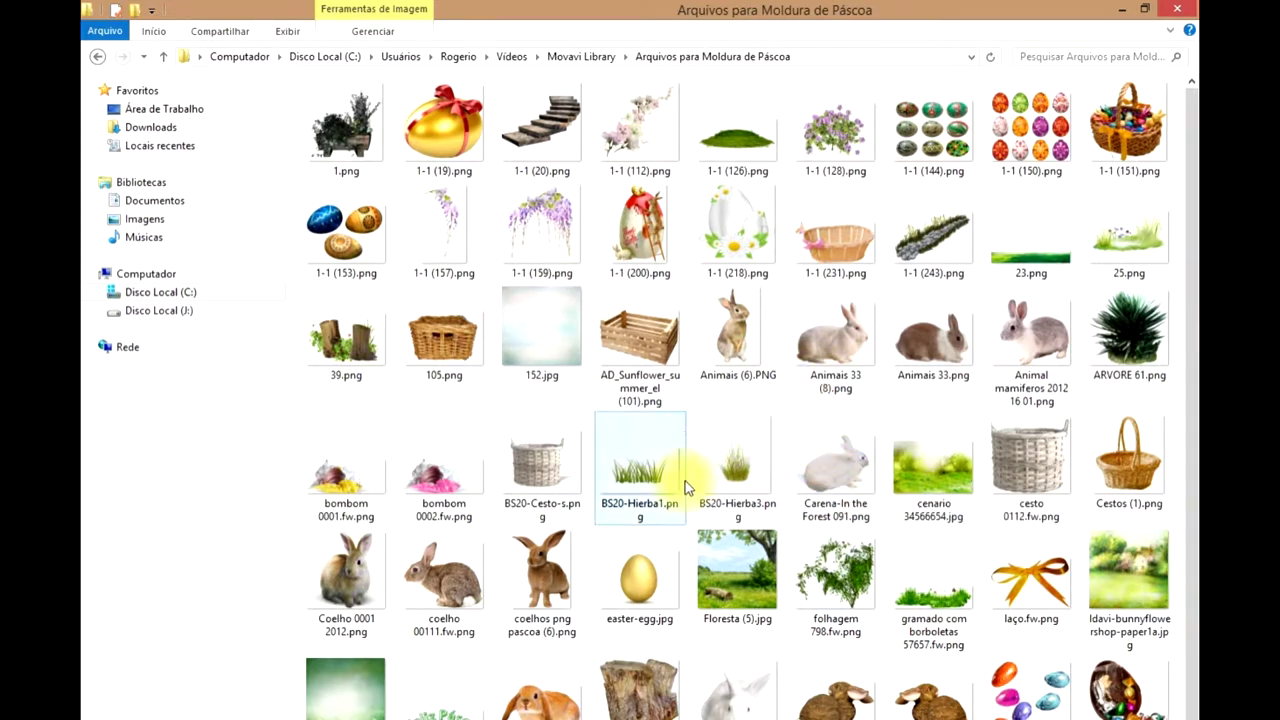
Step: Paste the white rabbit from Carena-In the Forest 091.png into the meadow scene
double_click(828, 462)
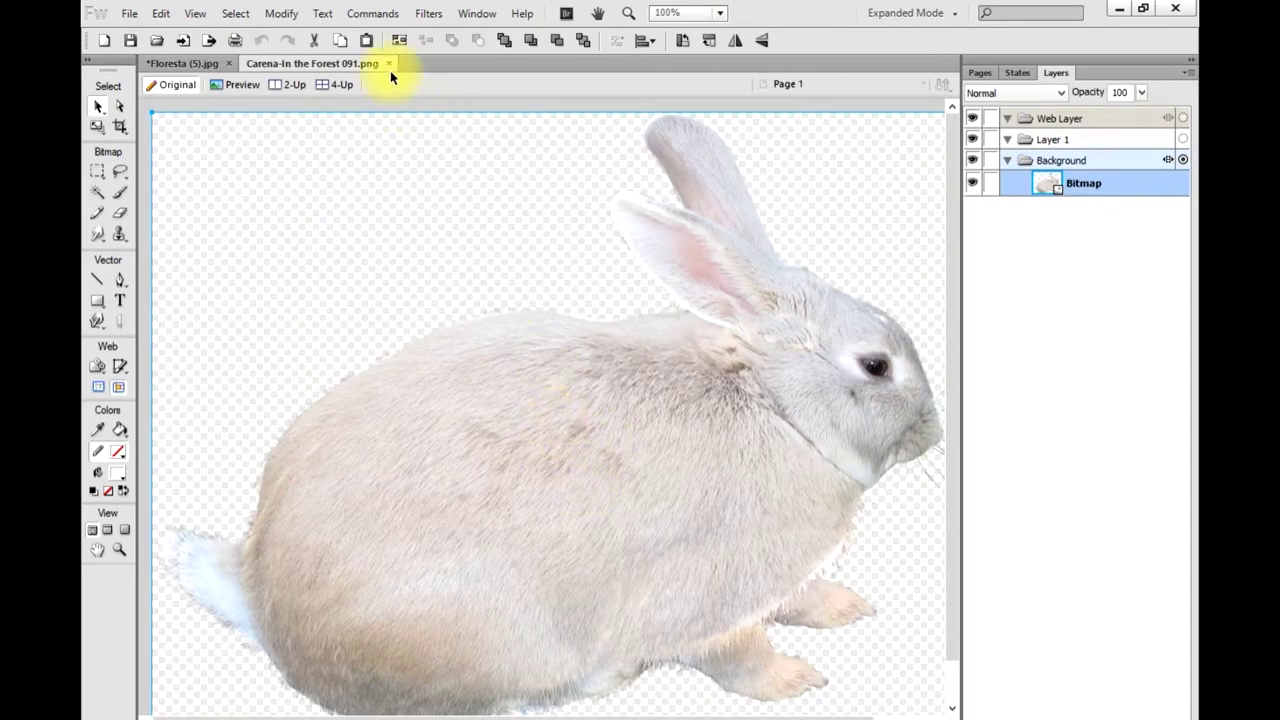
left_click(388, 63)
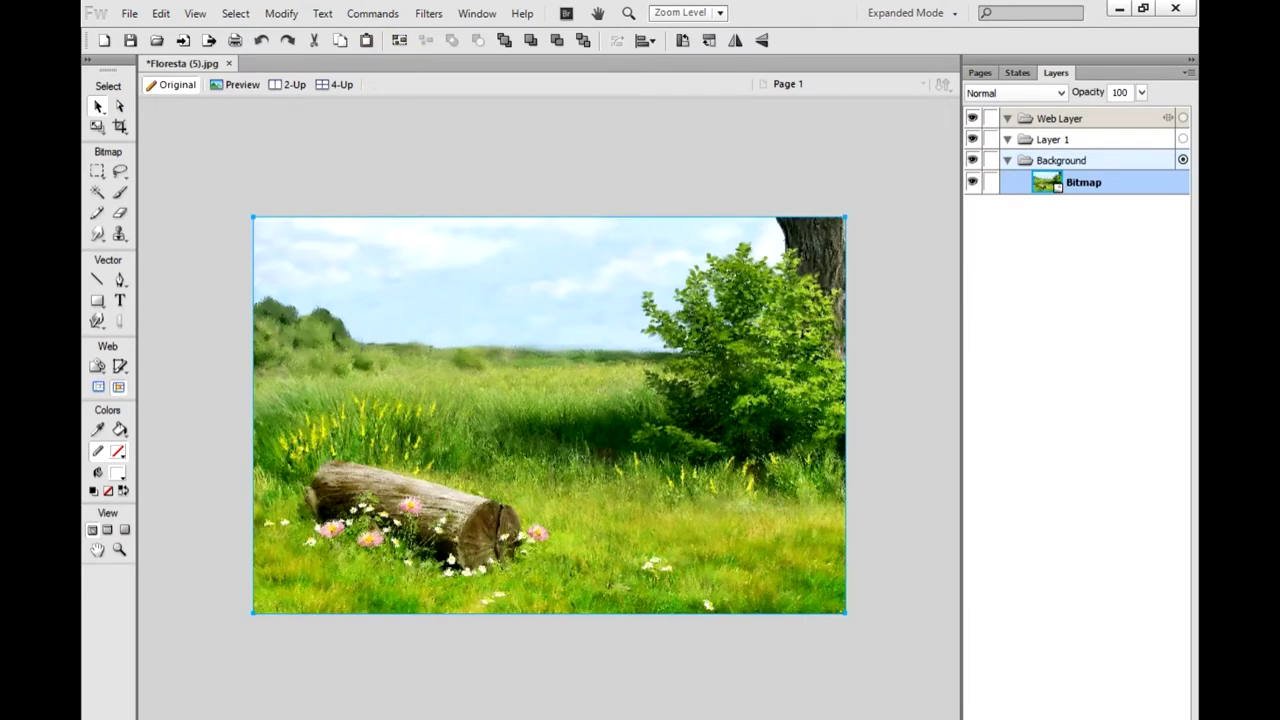
key("alt+Tab")
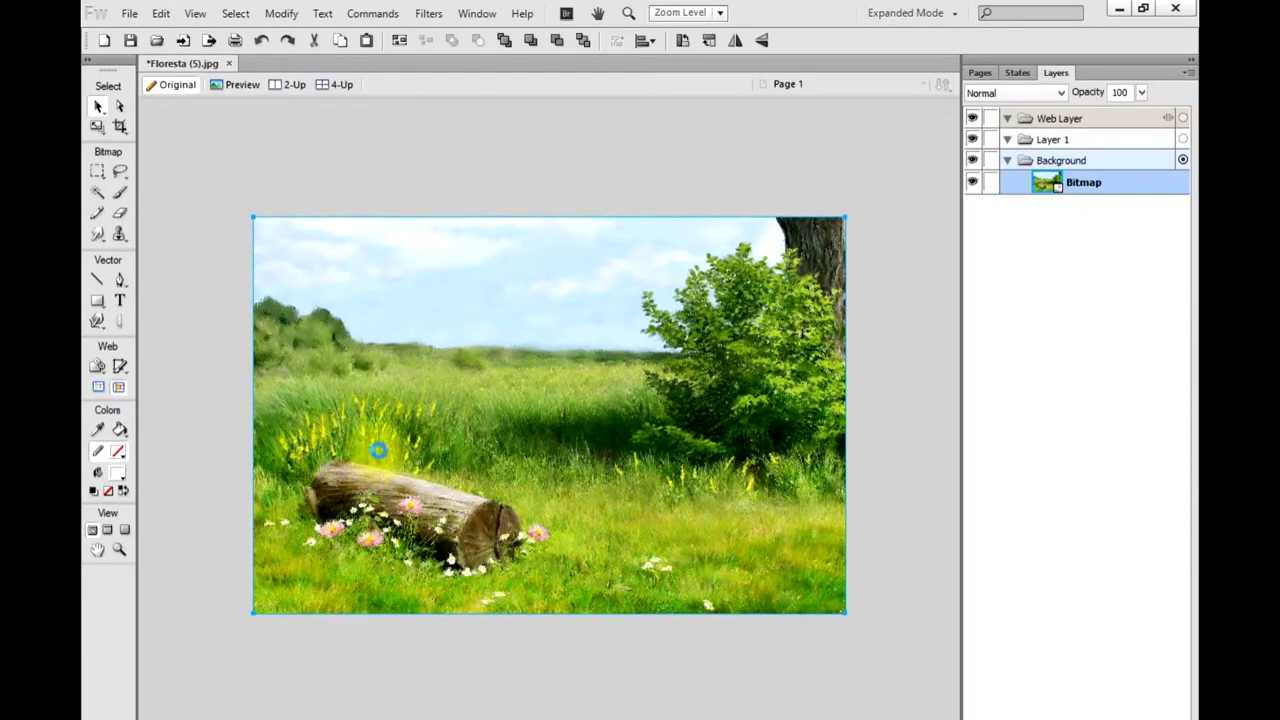
key("ctrl+v")
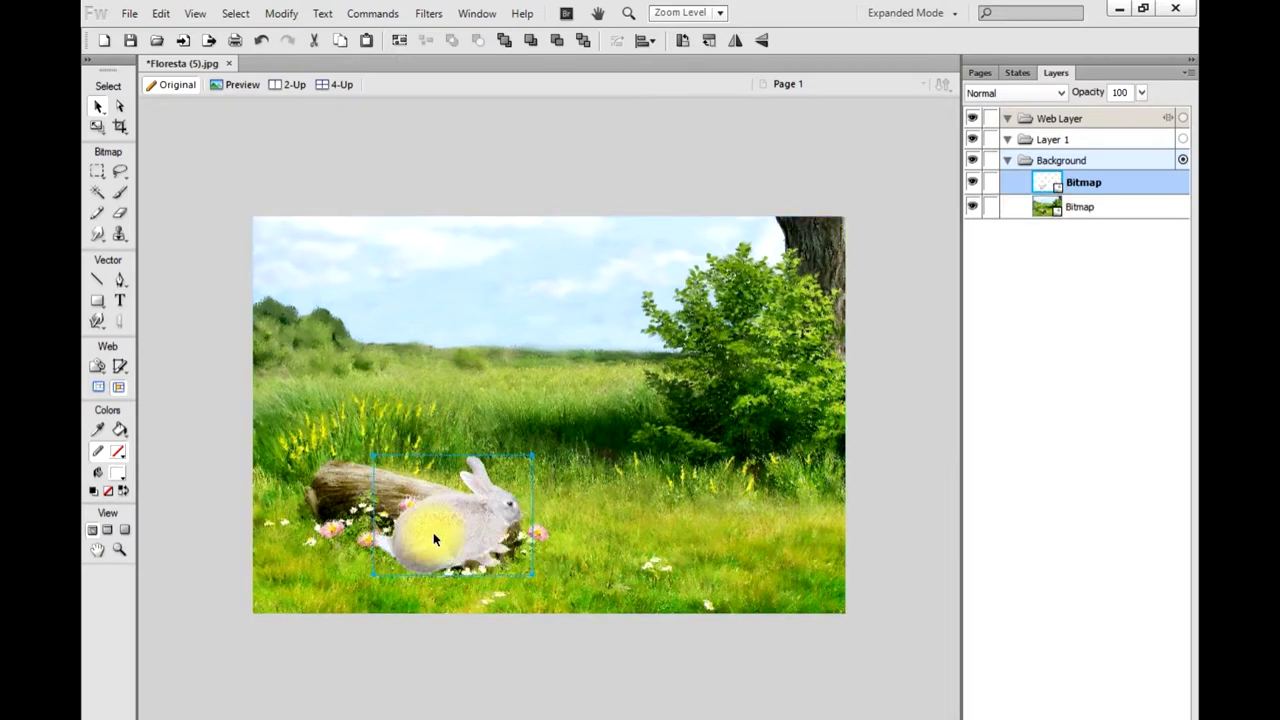
Step: Flip the white rabbit horizontally and place it on the grass right of the log
mouse_move(477, 529)
left_mouse_down()
mouse_move(507, 553)
mouse_move(617, 543)
left_mouse_up()
left_click(578, 541)
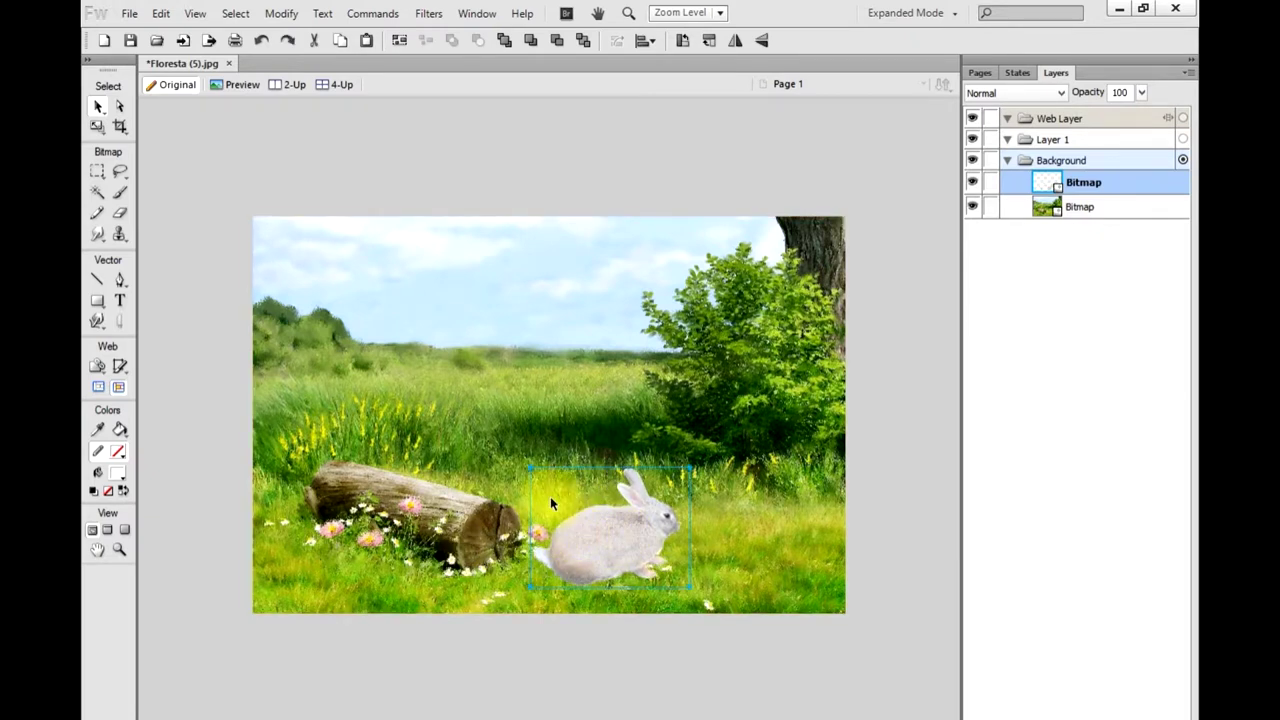
left_click(734, 41)
left_click_drag(583, 528, 649, 550)
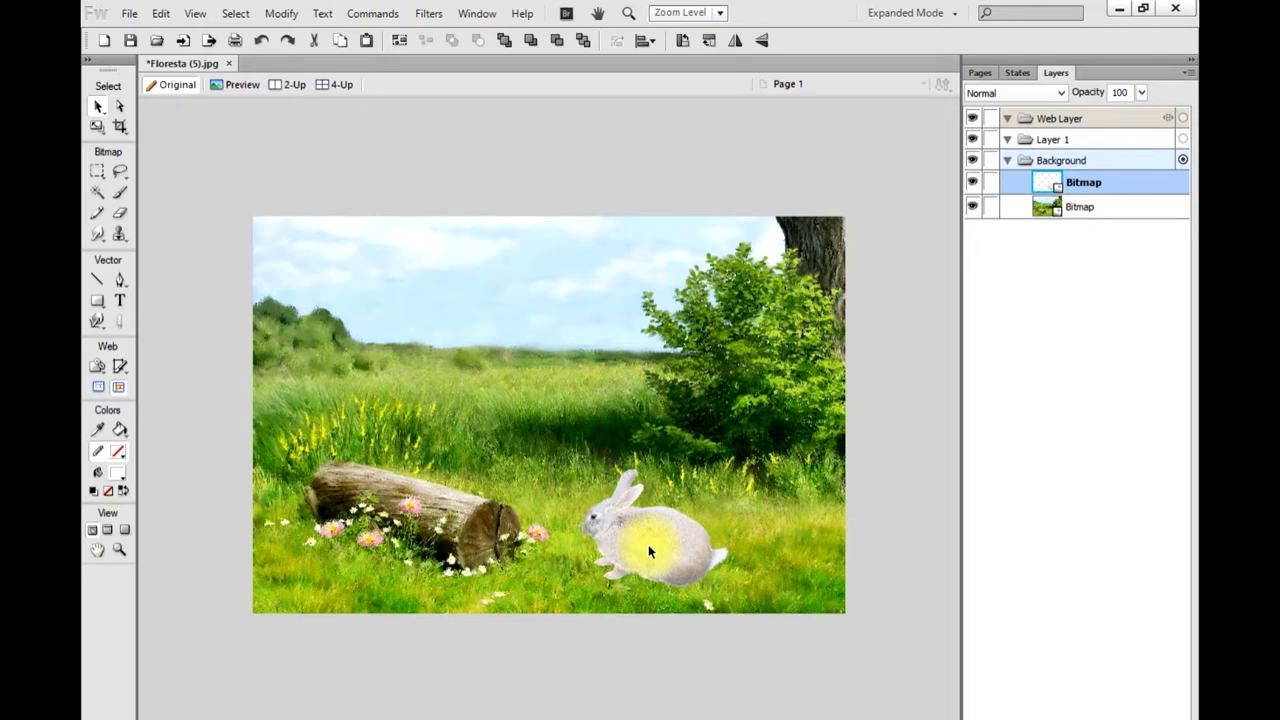
left_click(648, 544)
left_click_drag(627, 541, 633, 532)
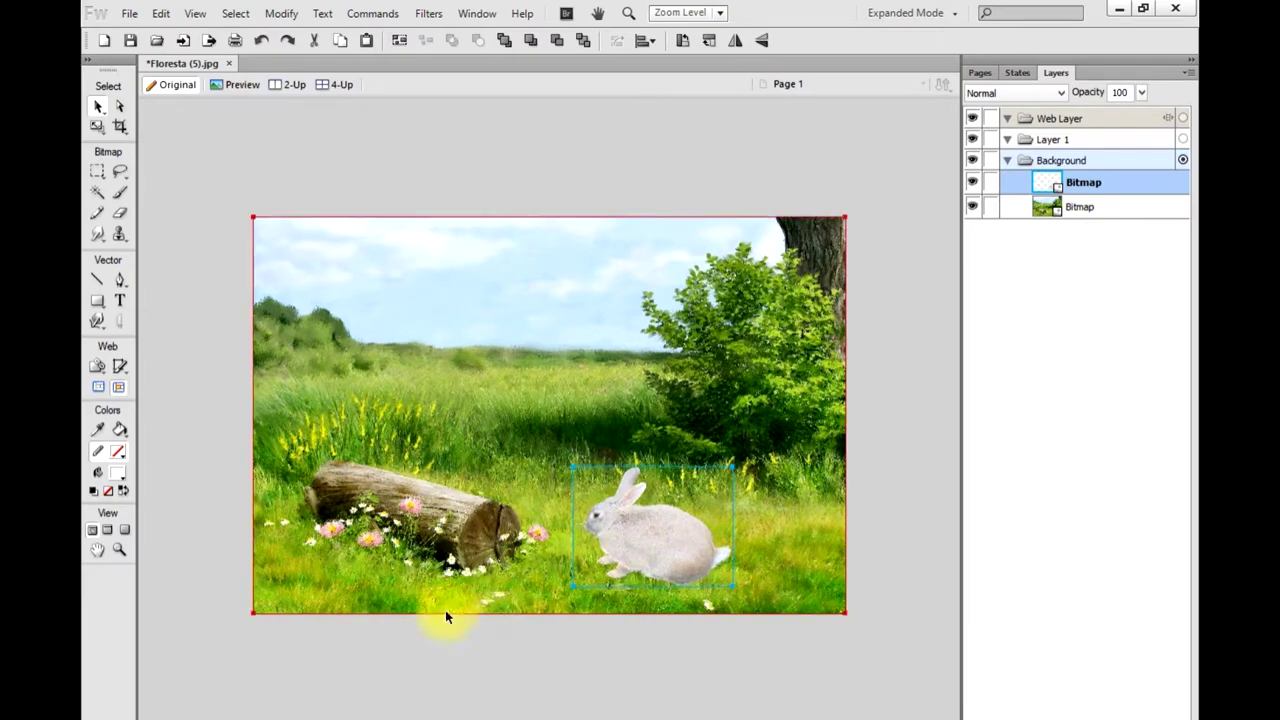
Step: Back in the Easter images folder, select the brown rabbit image file
key("alt+Tab")
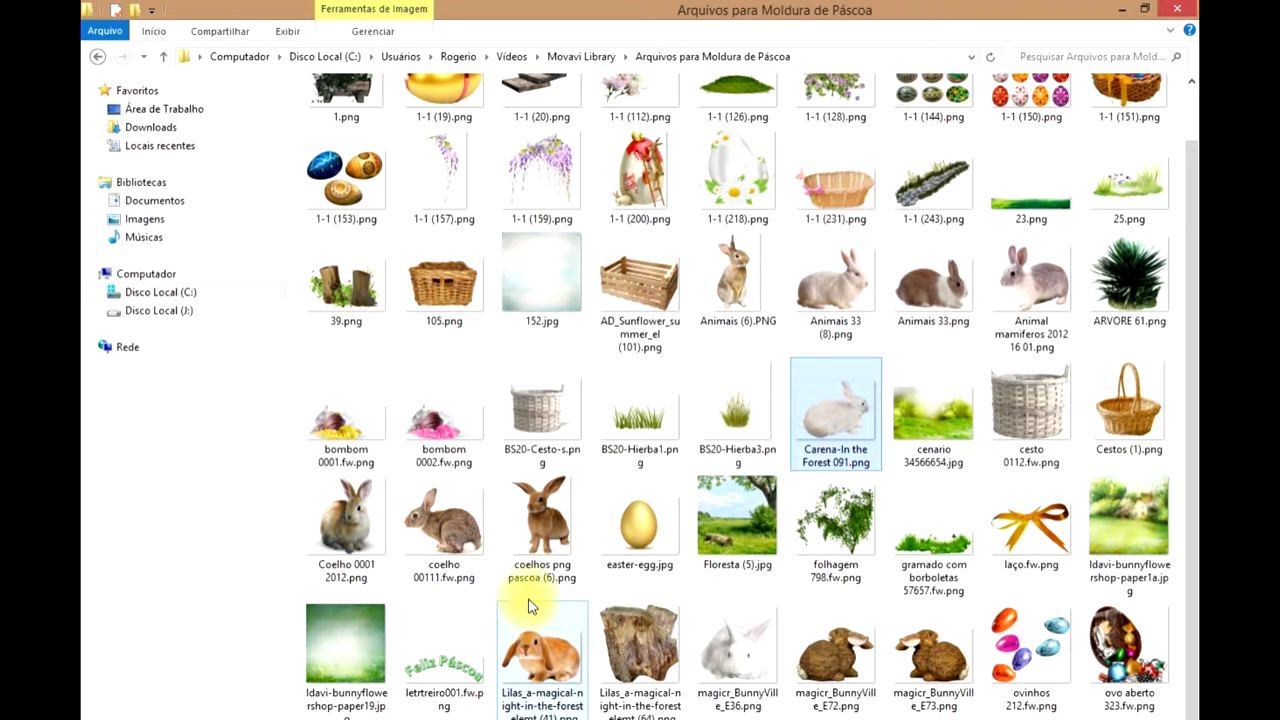
left_click(434, 524)
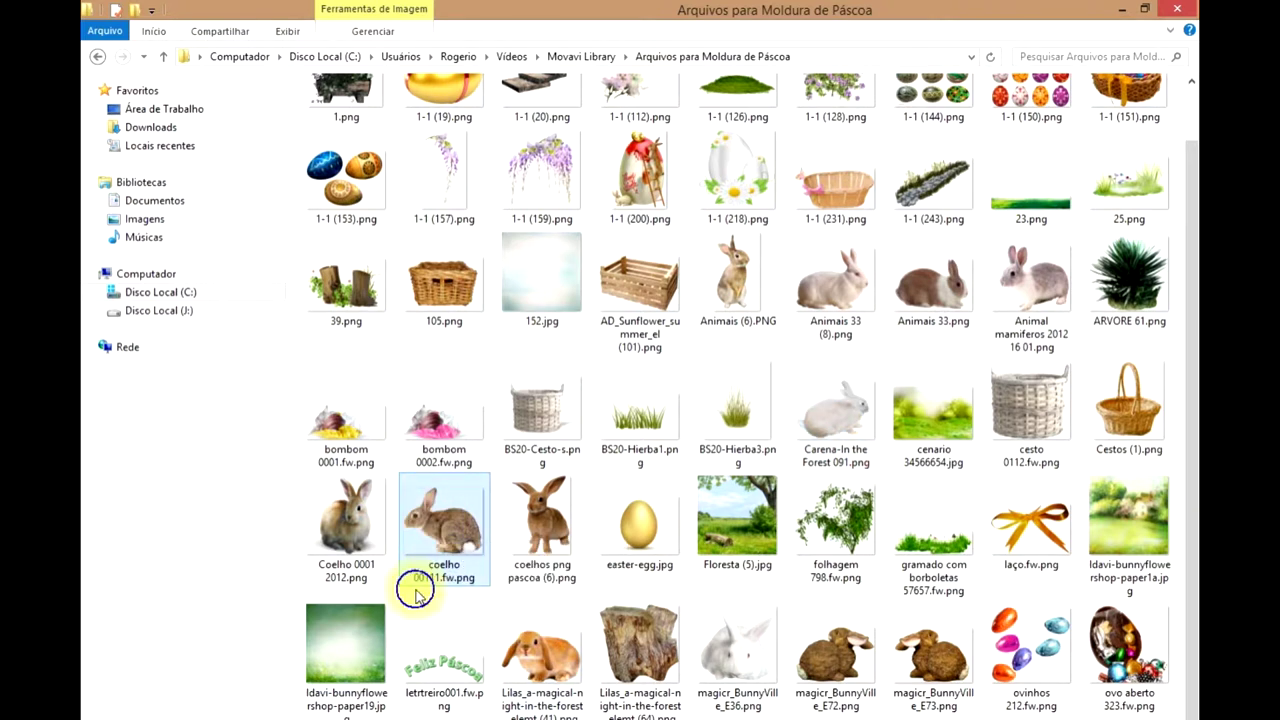
scroll(417, 586, "down", 1)
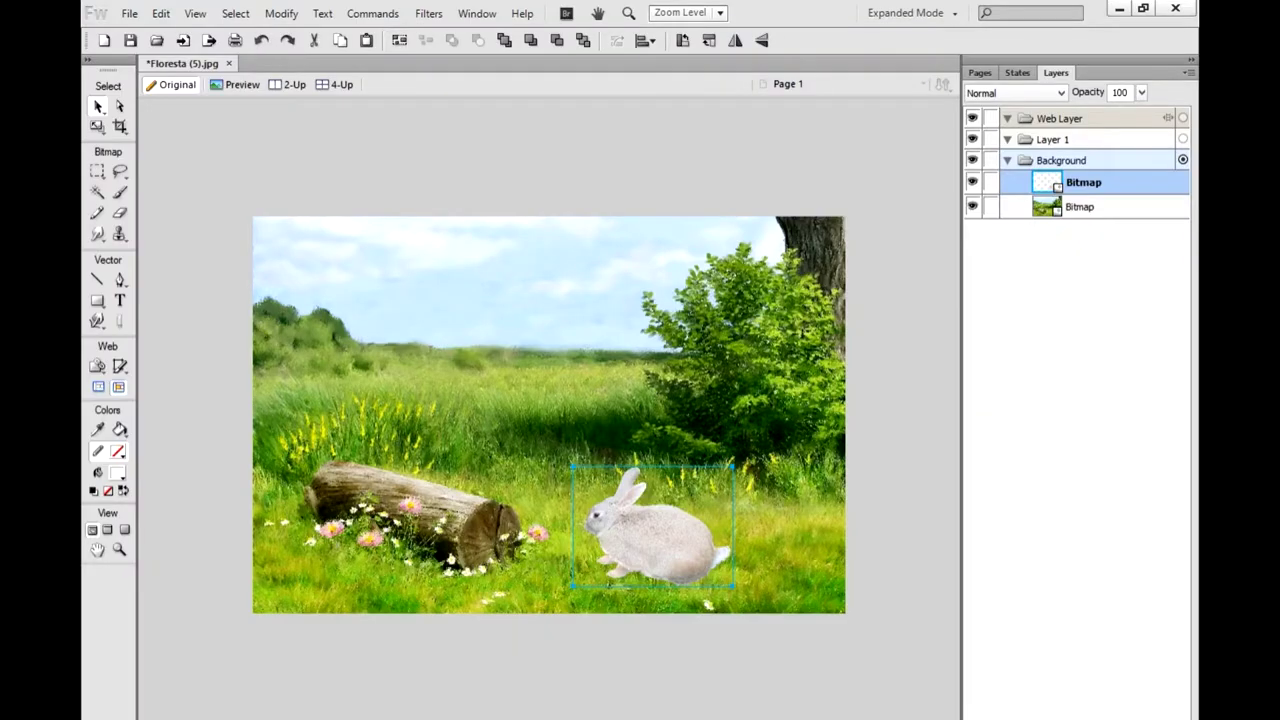
Step: Place the brown rabbit in the scene and flip it horizontally to face right
left_click(379, 498)
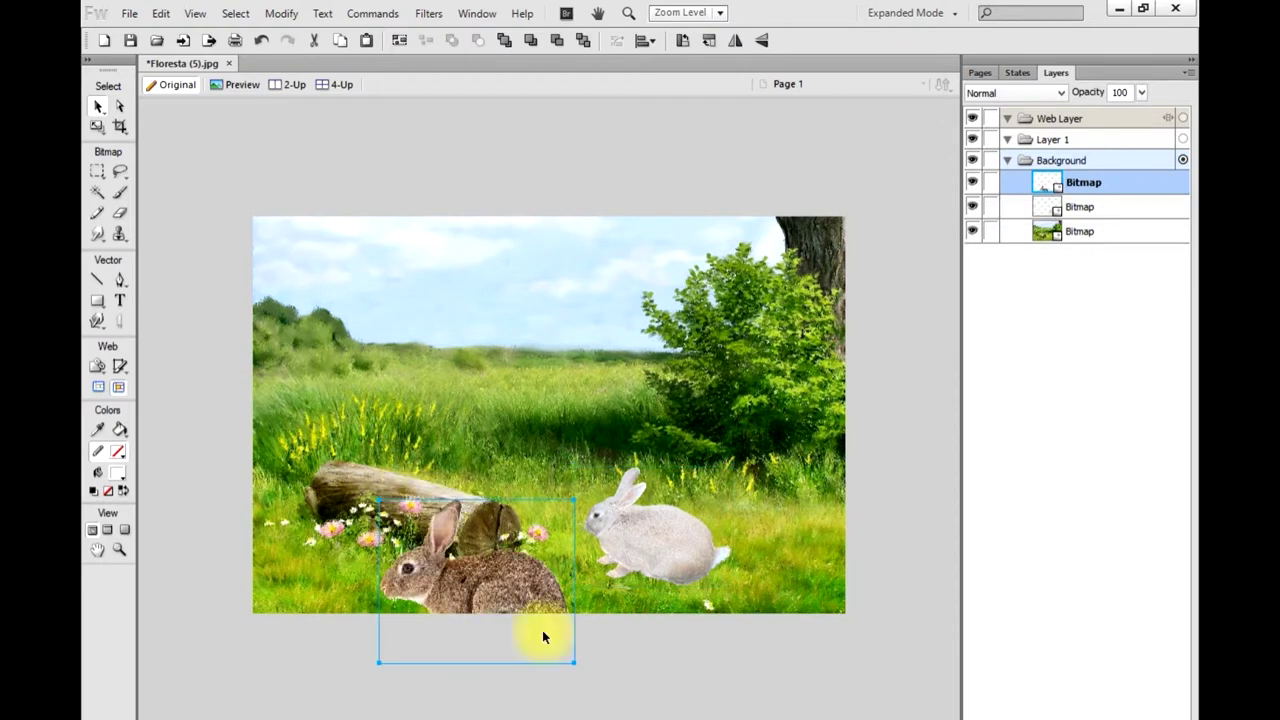
left_click_drag(520, 595, 475, 540)
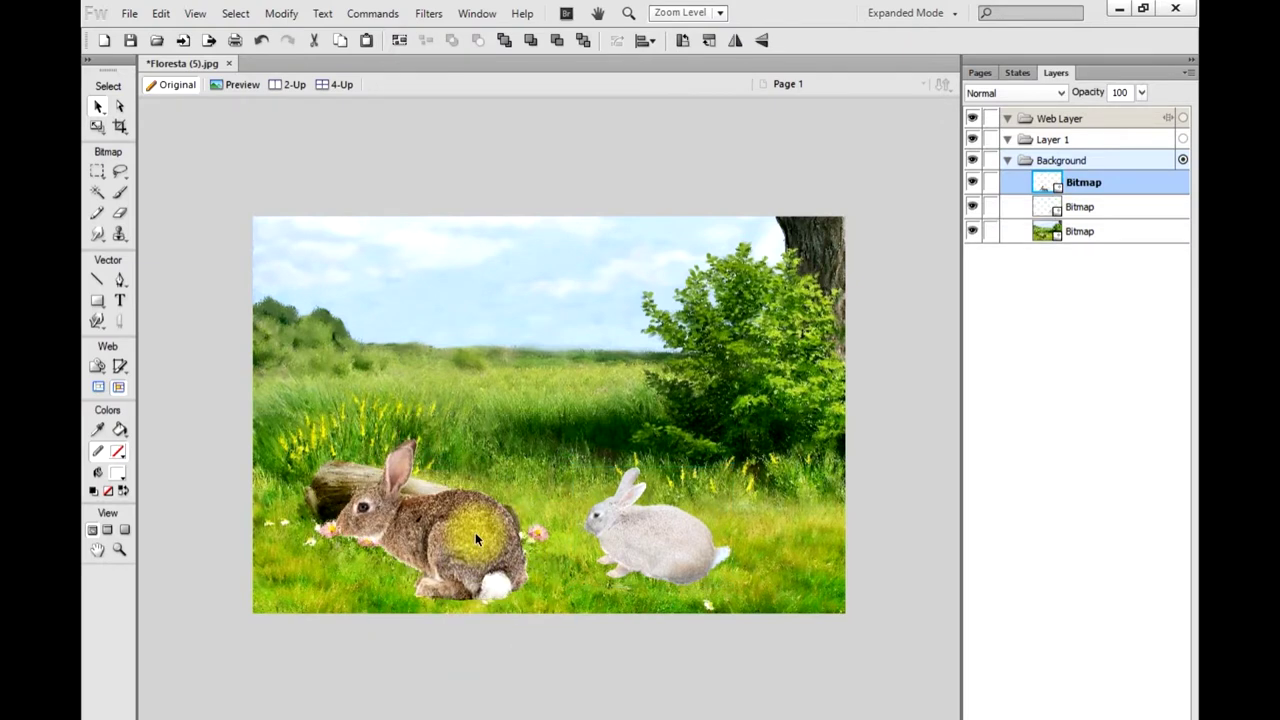
left_click(734, 41)
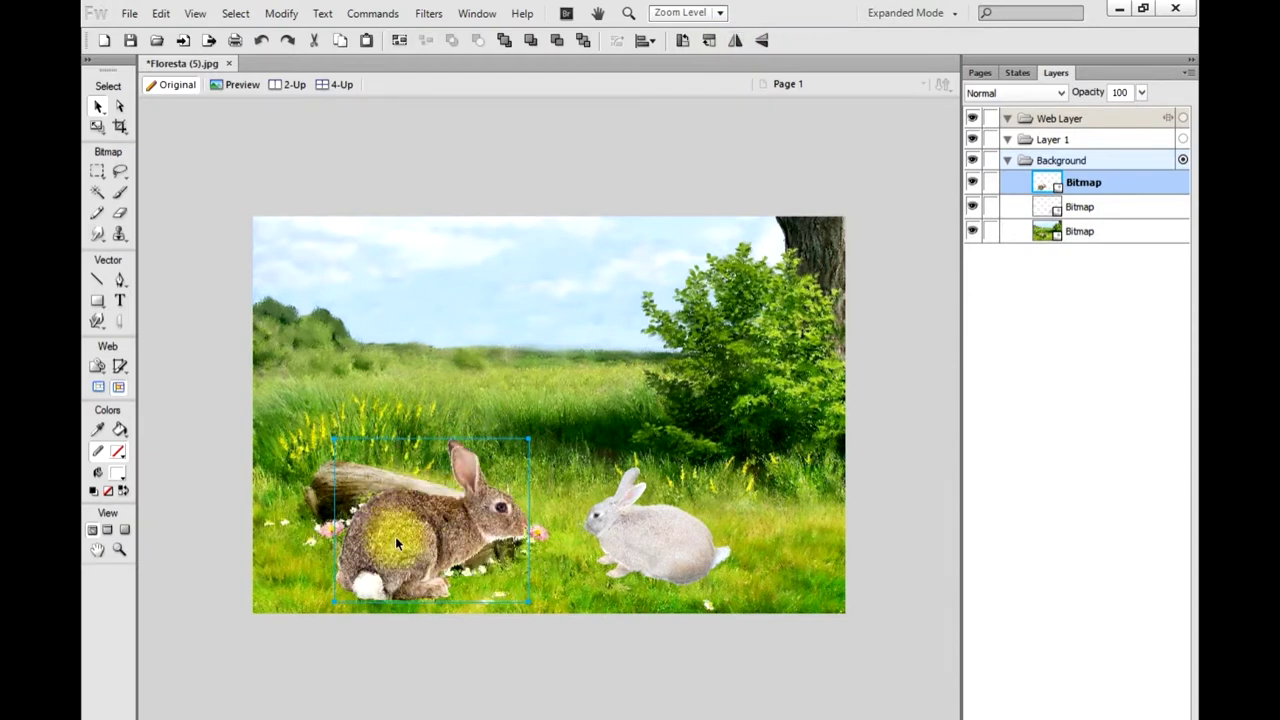
left_click_drag(395, 536, 328, 535)
Step: Shrink the brown rabbit with the Scale tool and move it across the log
left_click(97, 126)
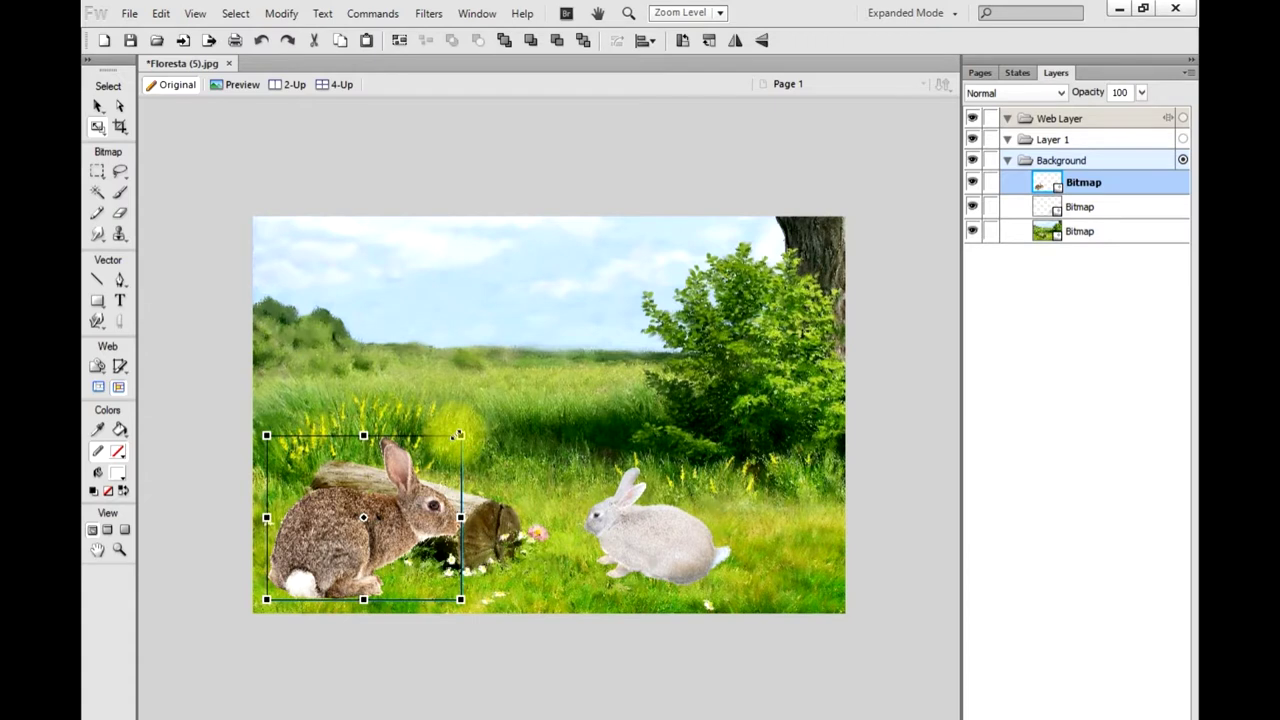
left_click_drag(458, 435, 431, 461)
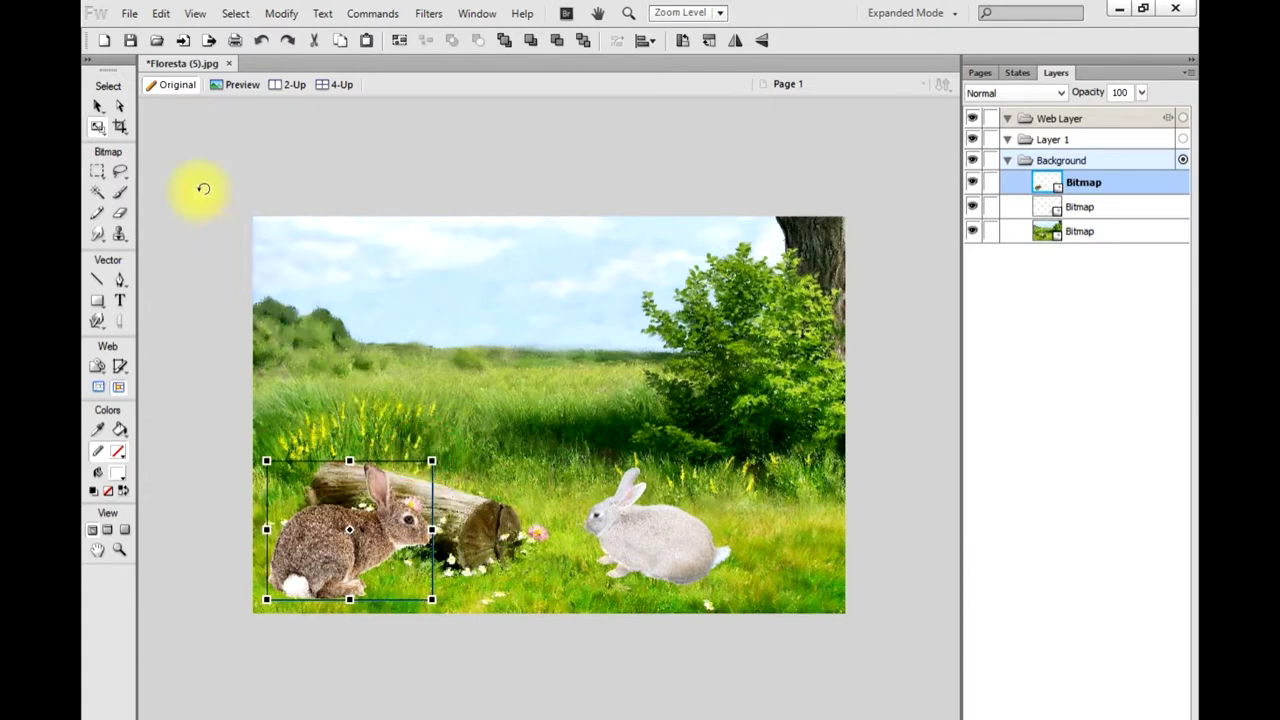
left_click(97, 106)
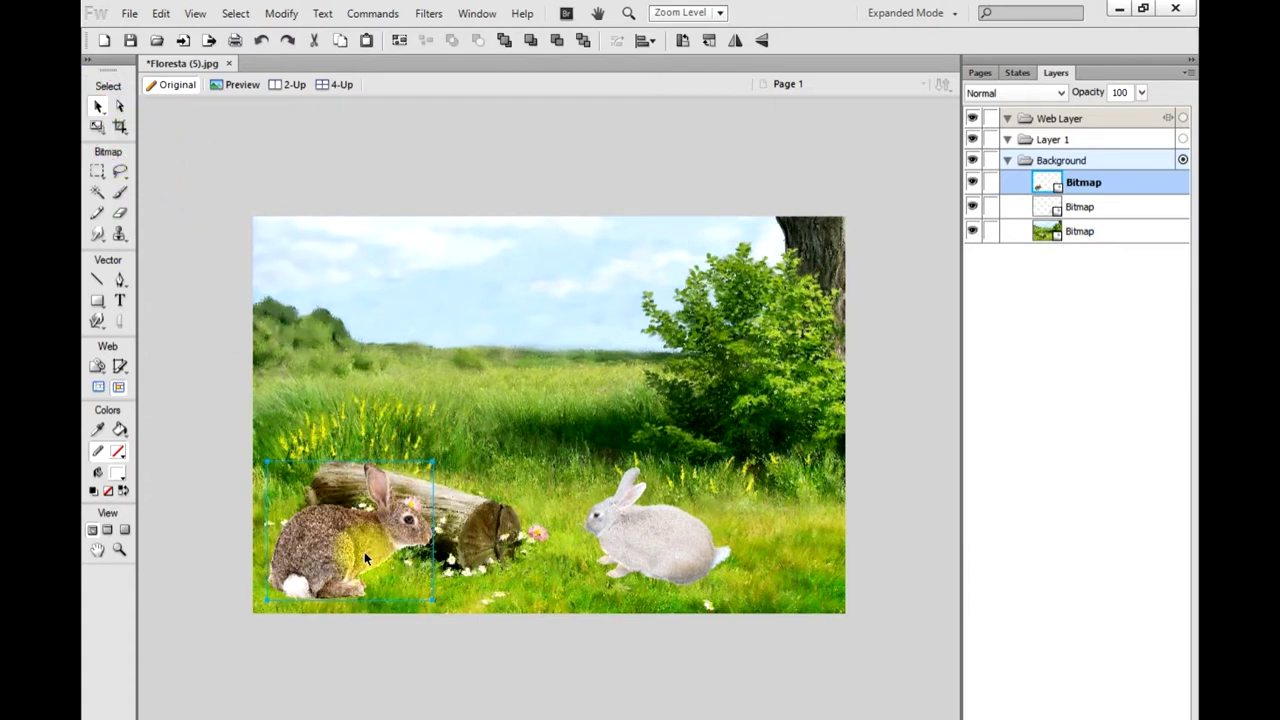
left_click_drag(365, 554, 412, 552)
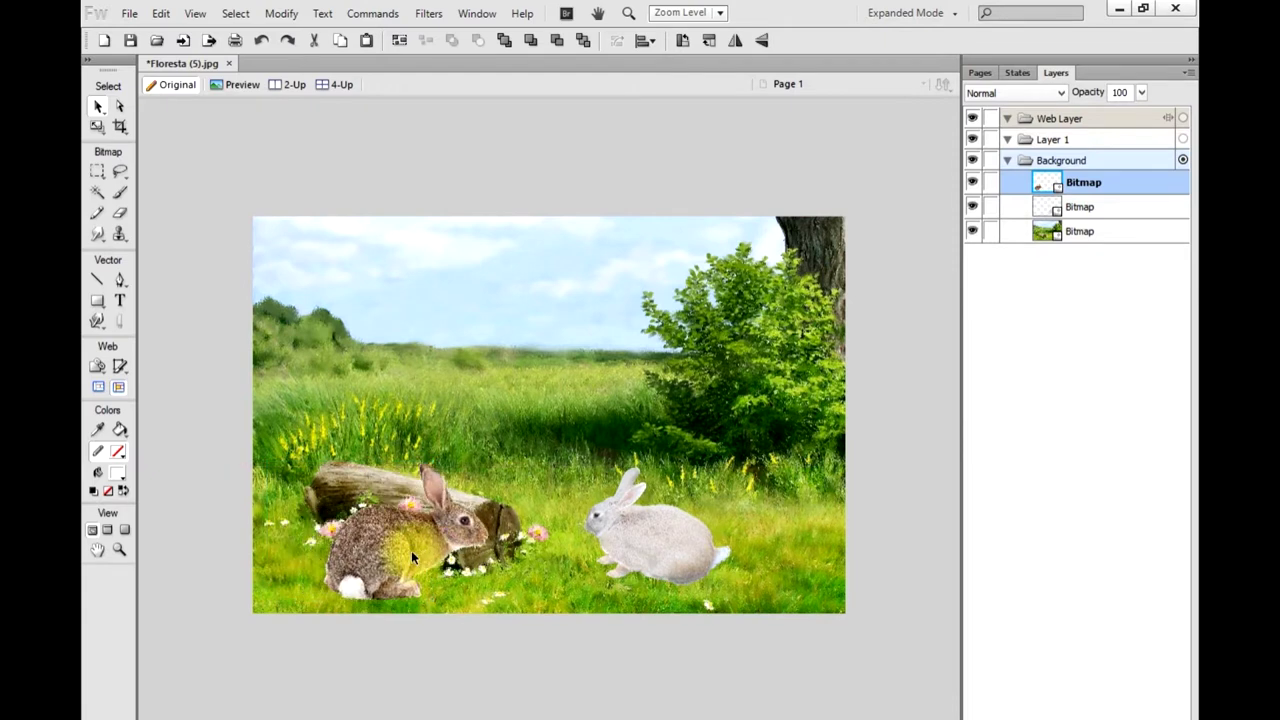
left_click(119, 549)
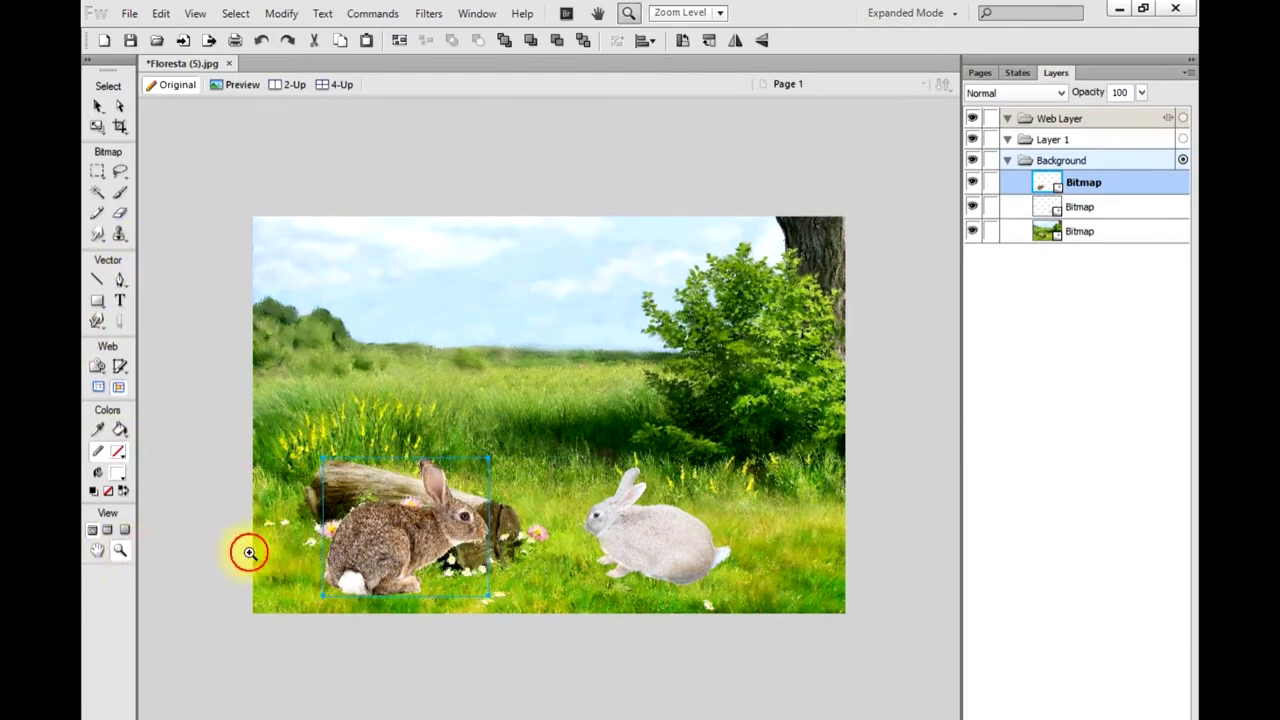
left_click(350, 562)
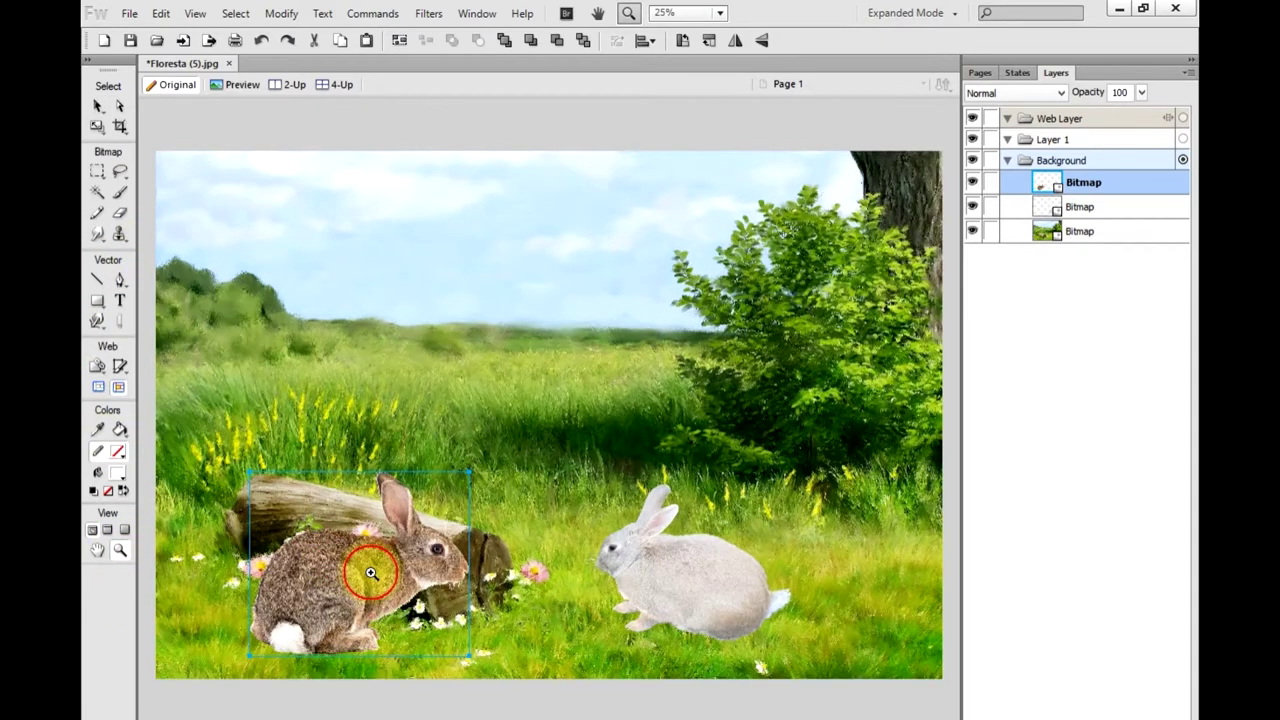
Step: Tilt the brown rabbit slightly and position it over the log, zooming in on it
left_click(97, 128)
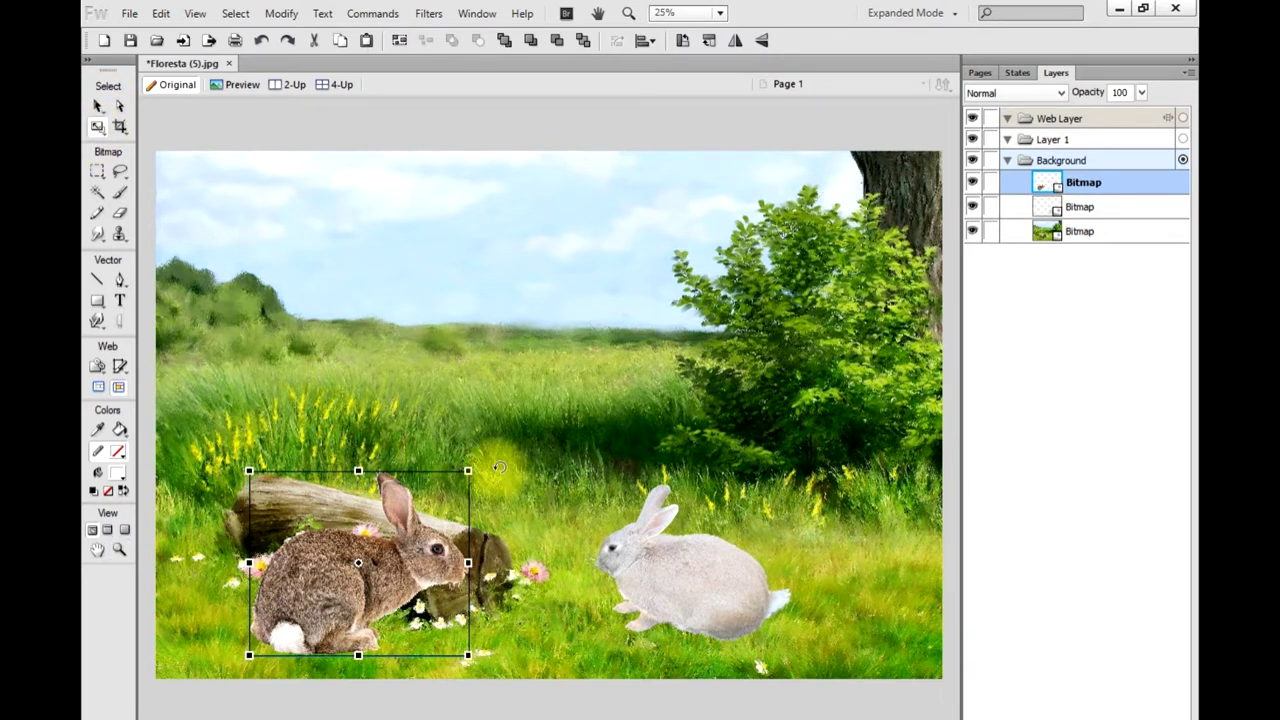
left_click_drag(498, 466, 498, 455)
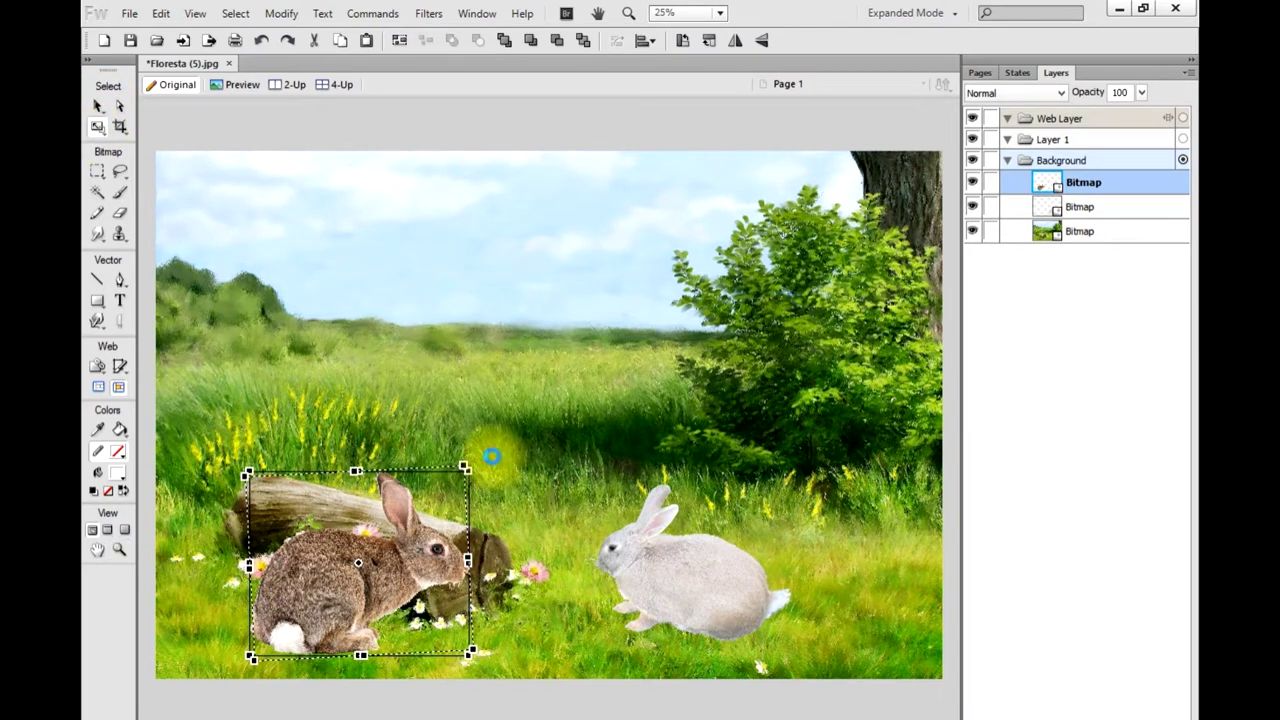
left_click(98, 107)
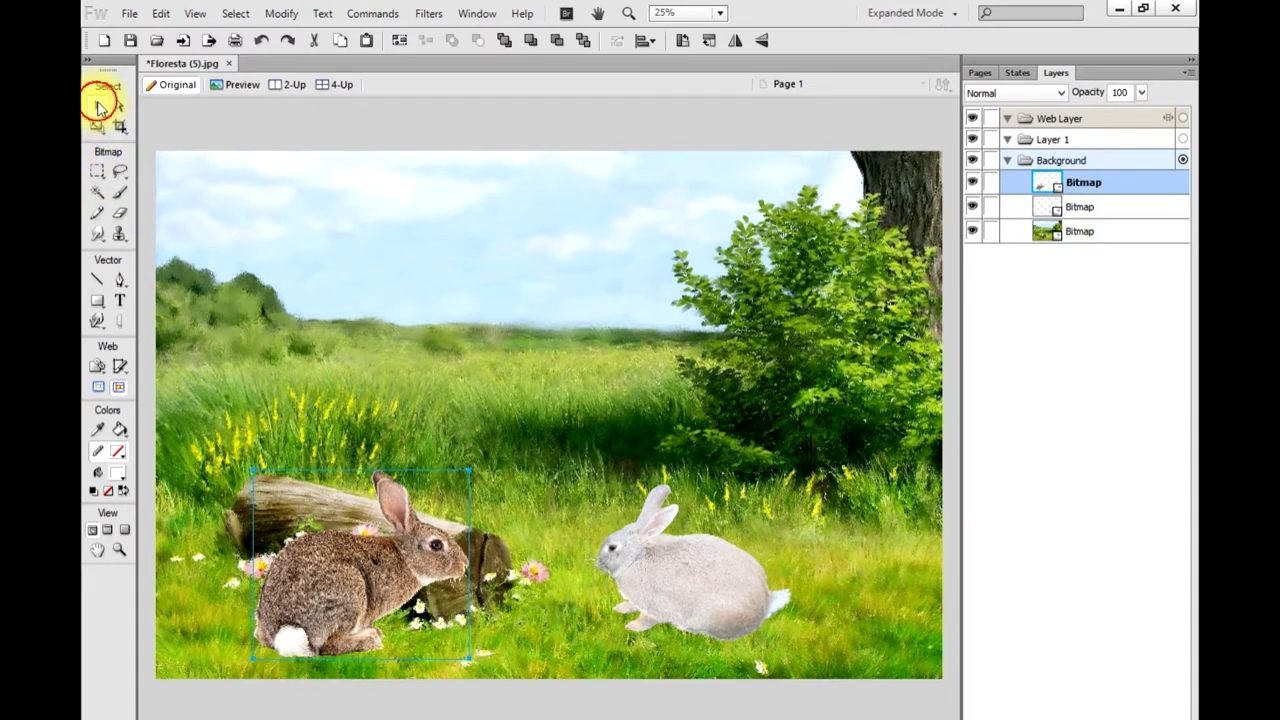
mouse_move(347, 565)
left_mouse_down()
mouse_move(314, 571)
mouse_move(448, 512)
left_mouse_up()
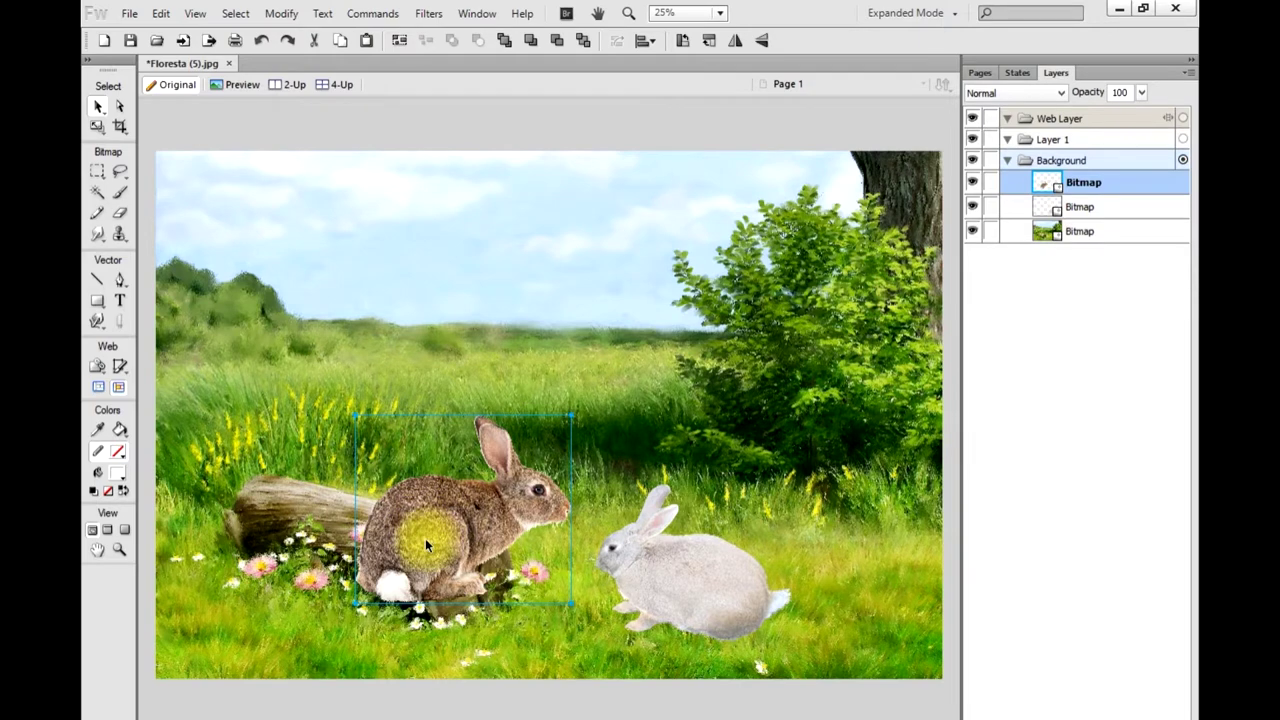
left_click(120, 550)
left_click(382, 580)
Step: Zoom to 50% and set the brown rabbit layer's opacity to 27
left_click(572, 573)
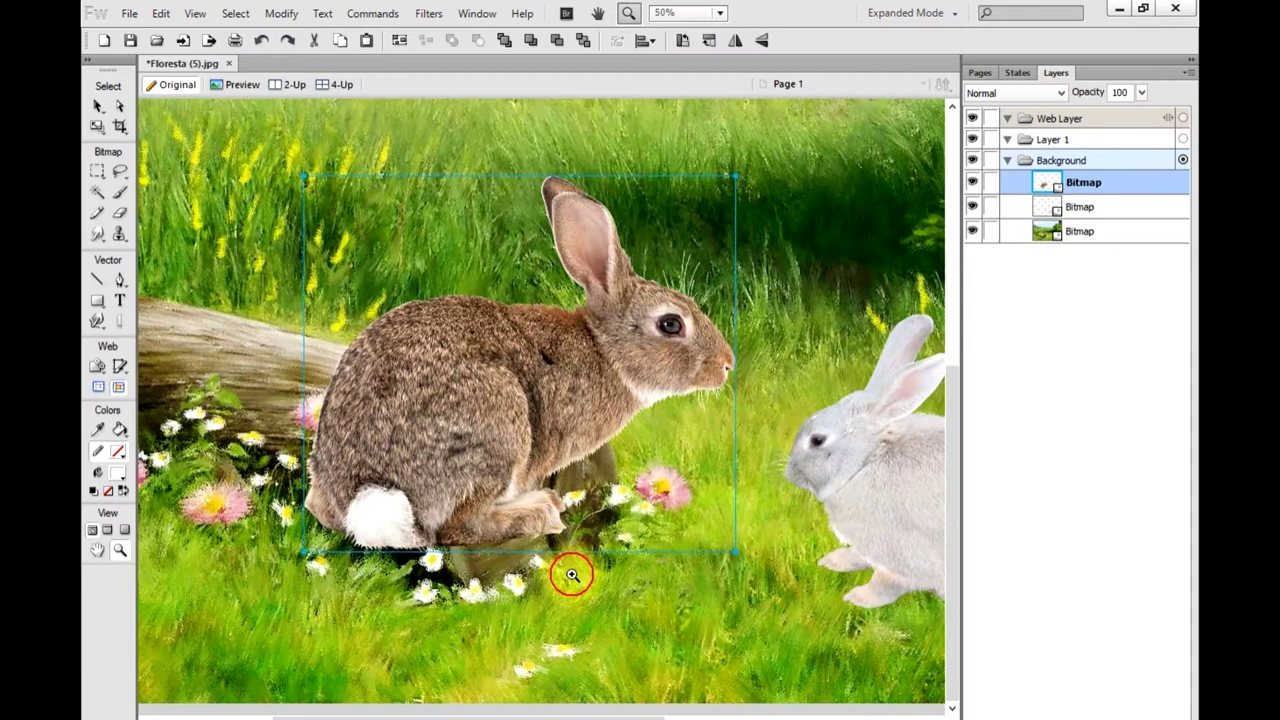
left_click(98, 108)
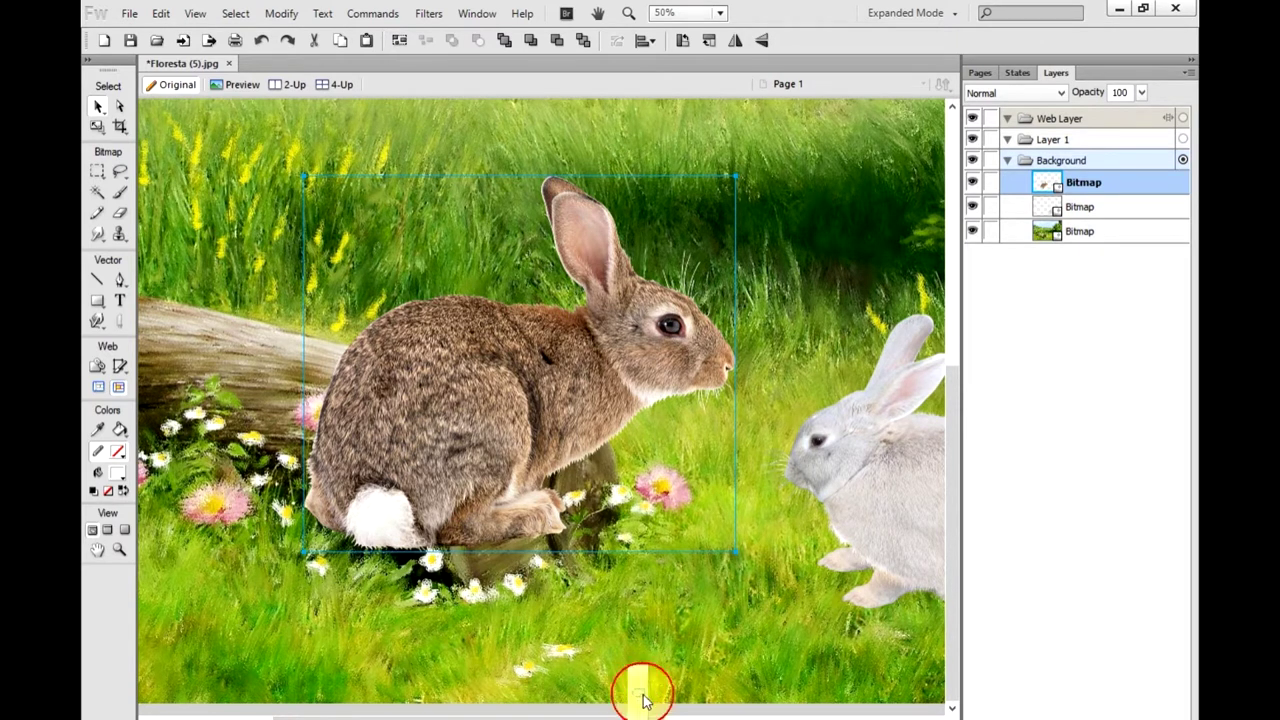
key("4")
key("8")
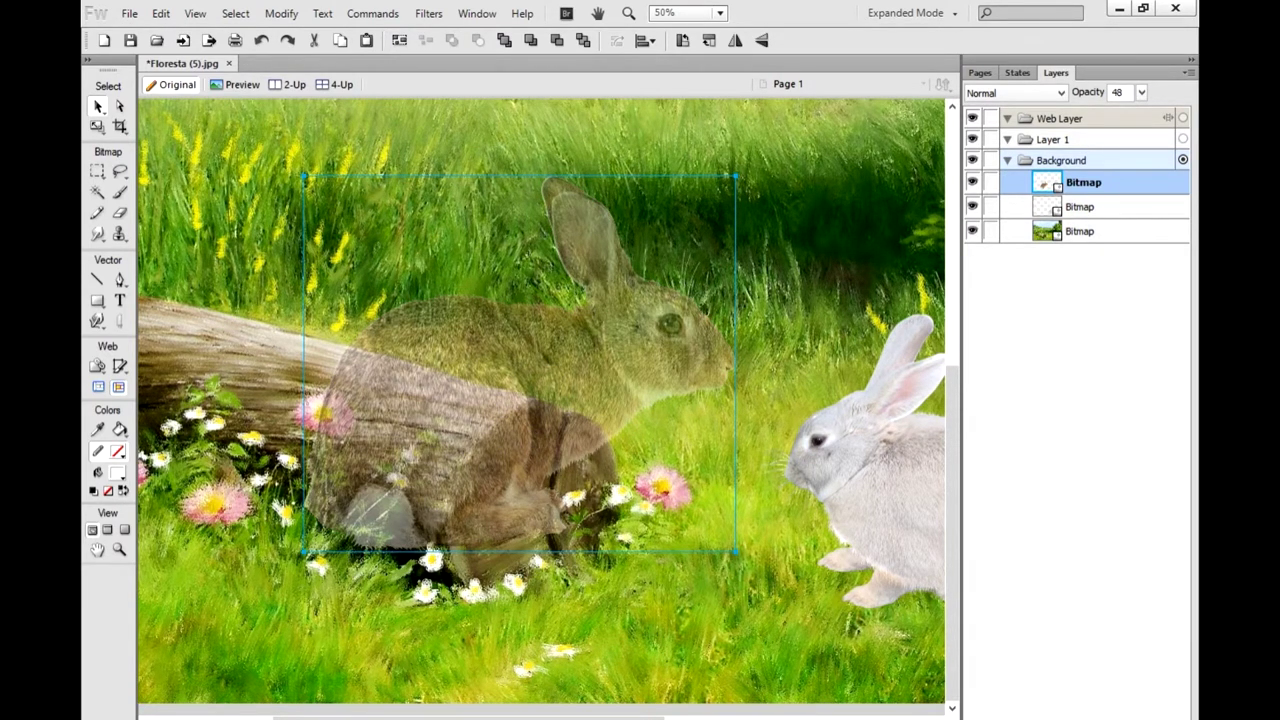
key("2")
key("7")
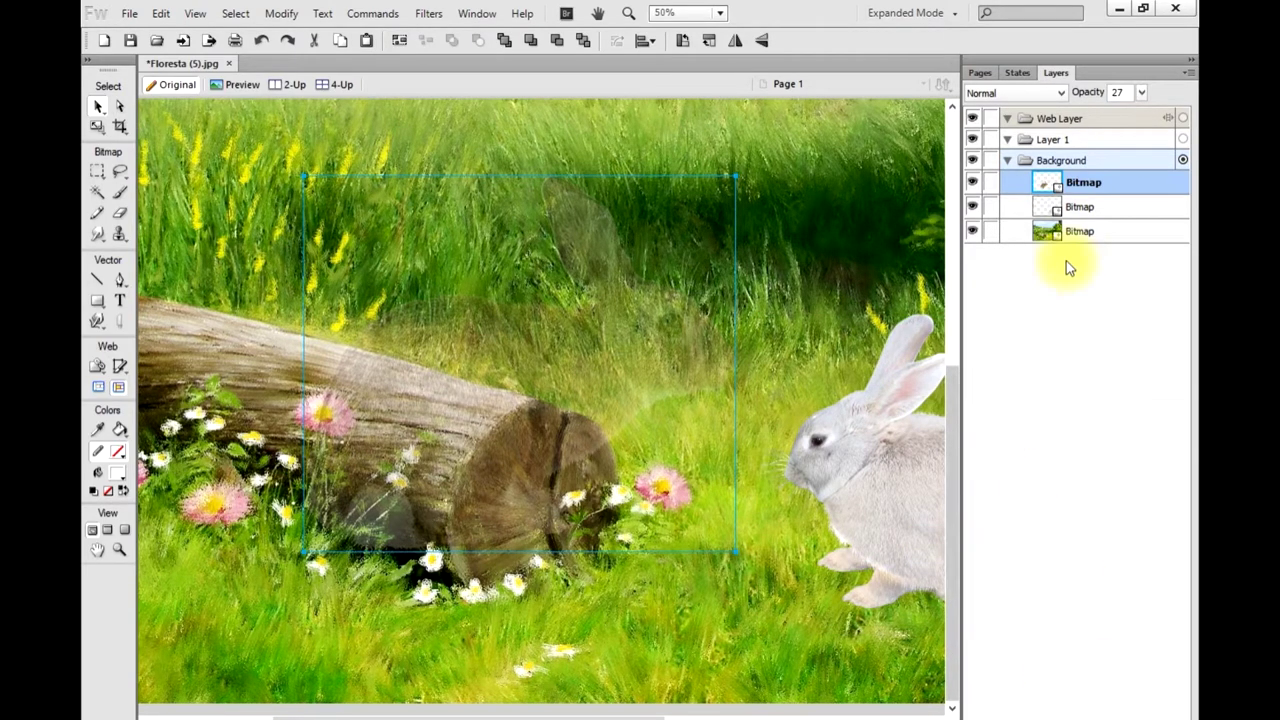
Step: Add a Bitmap Mask to the brown rabbit layer from the Layers panel
left_click(1143, 8)
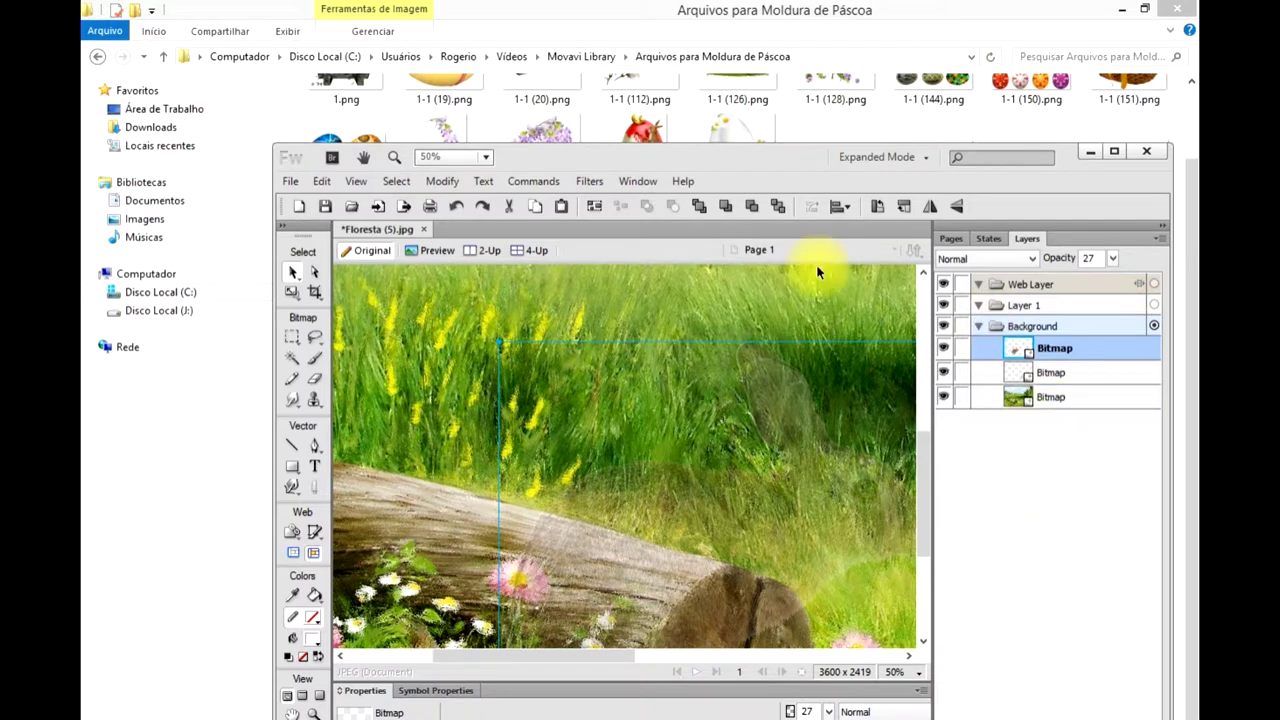
left_click_drag(788, 162, 734, 5)
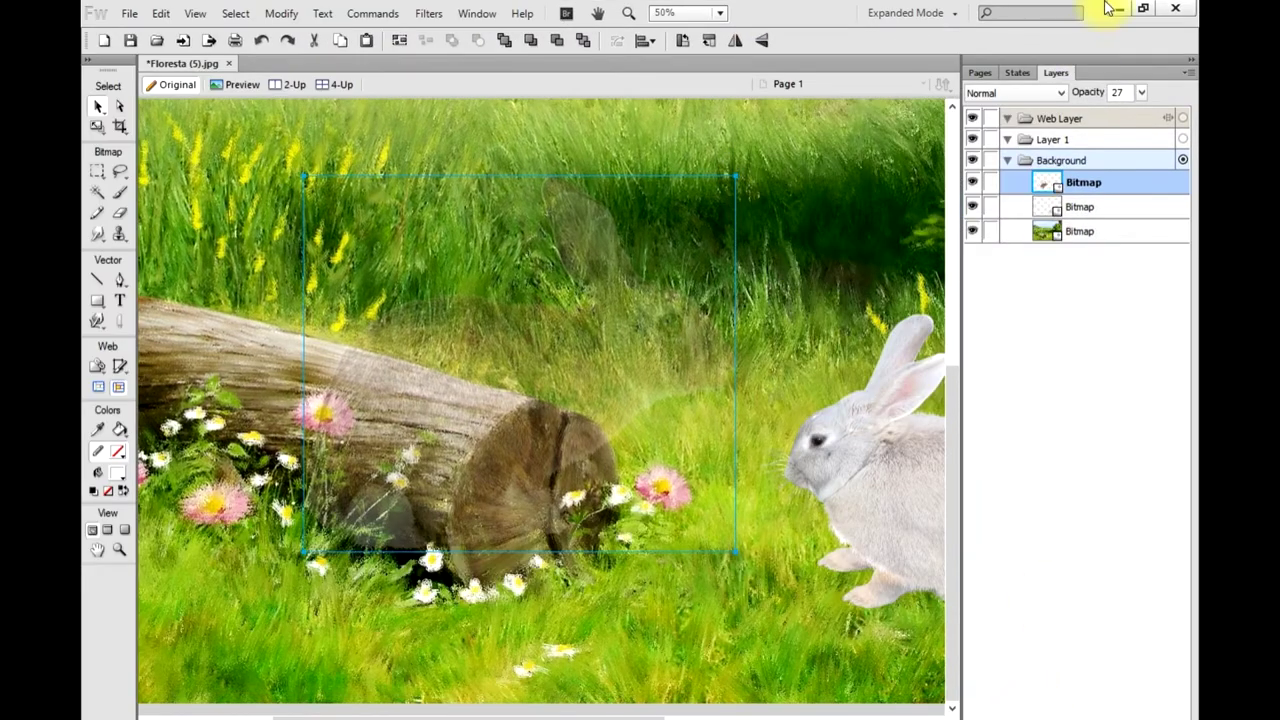
left_click(1142, 9)
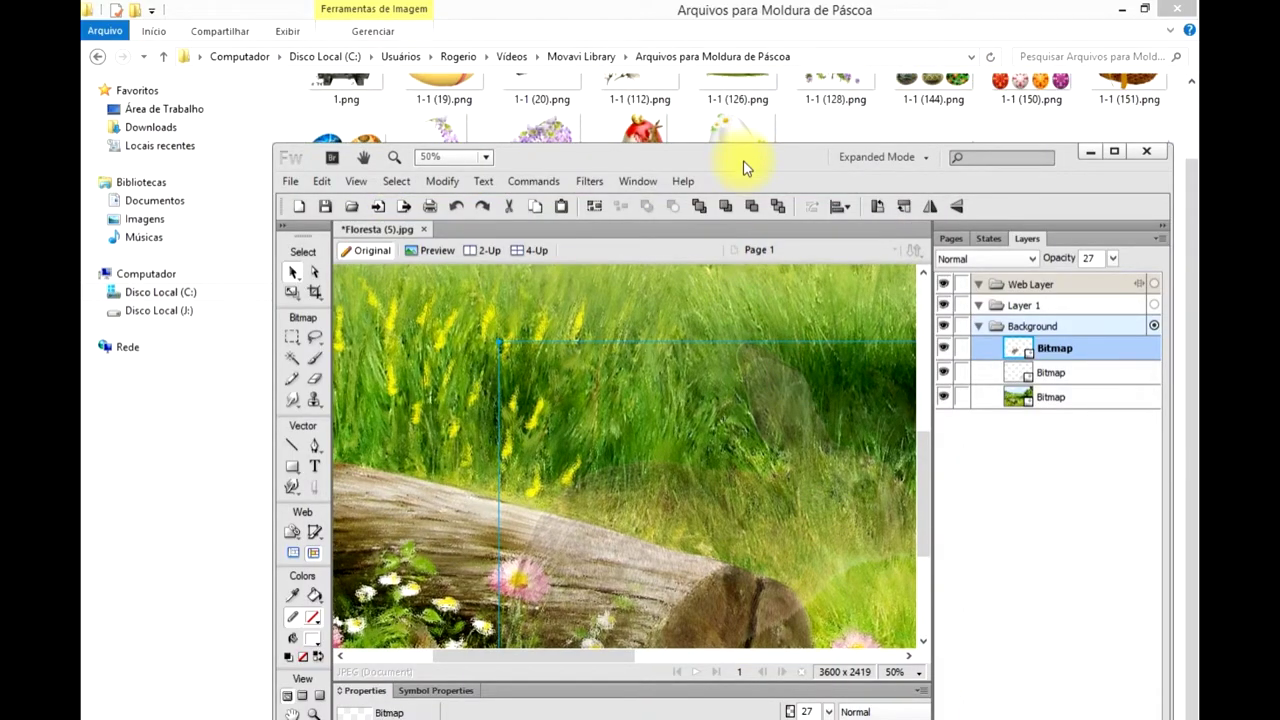
left_click_drag(743, 167, 707, 66)
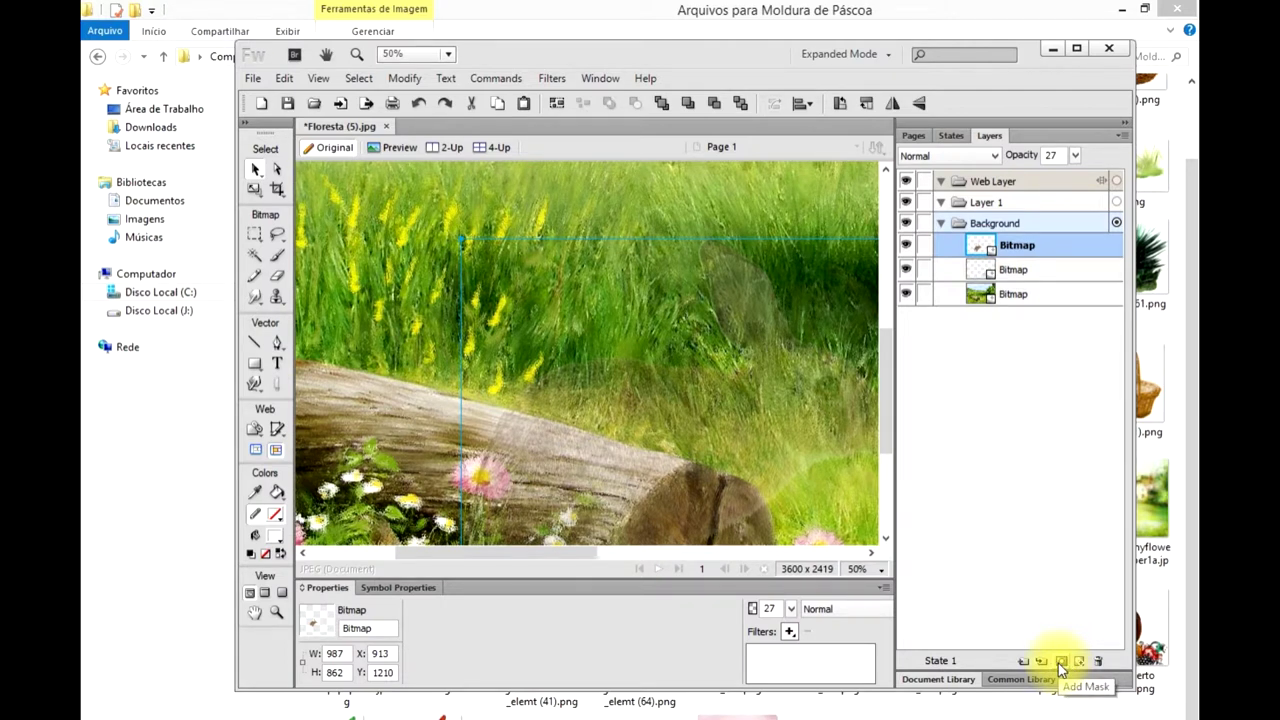
left_click(1060, 661)
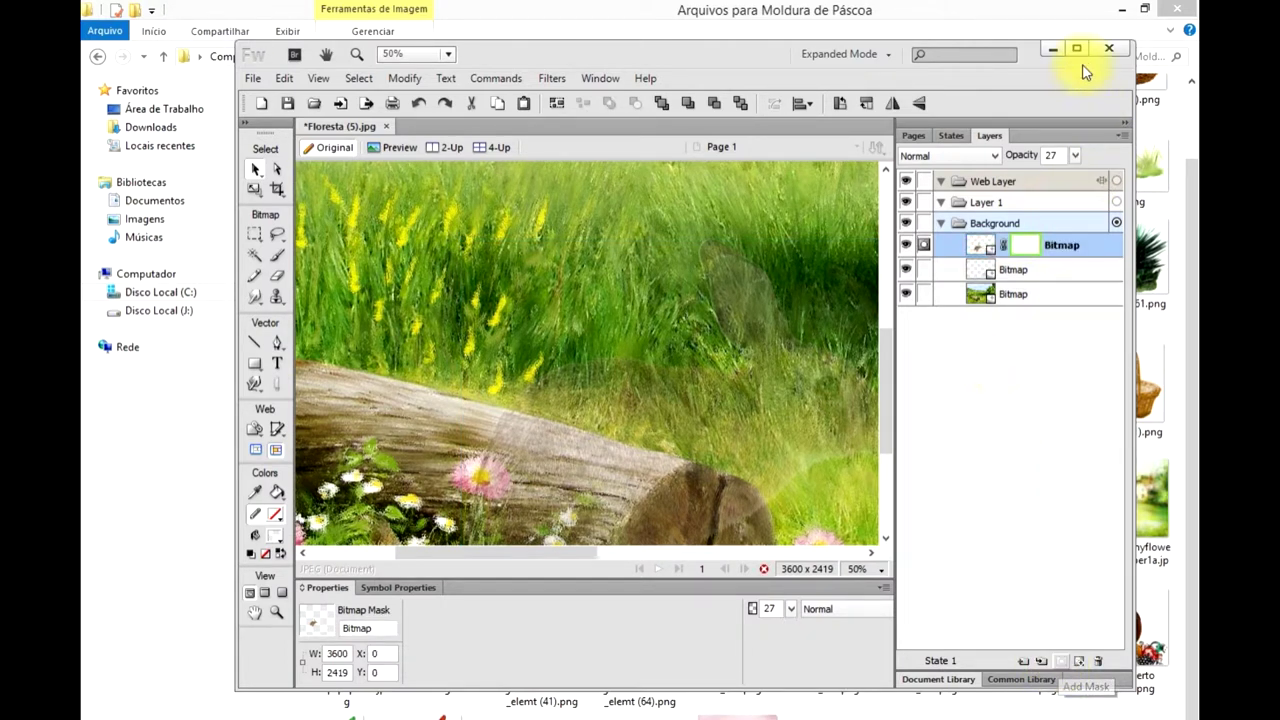
left_click(1076, 48)
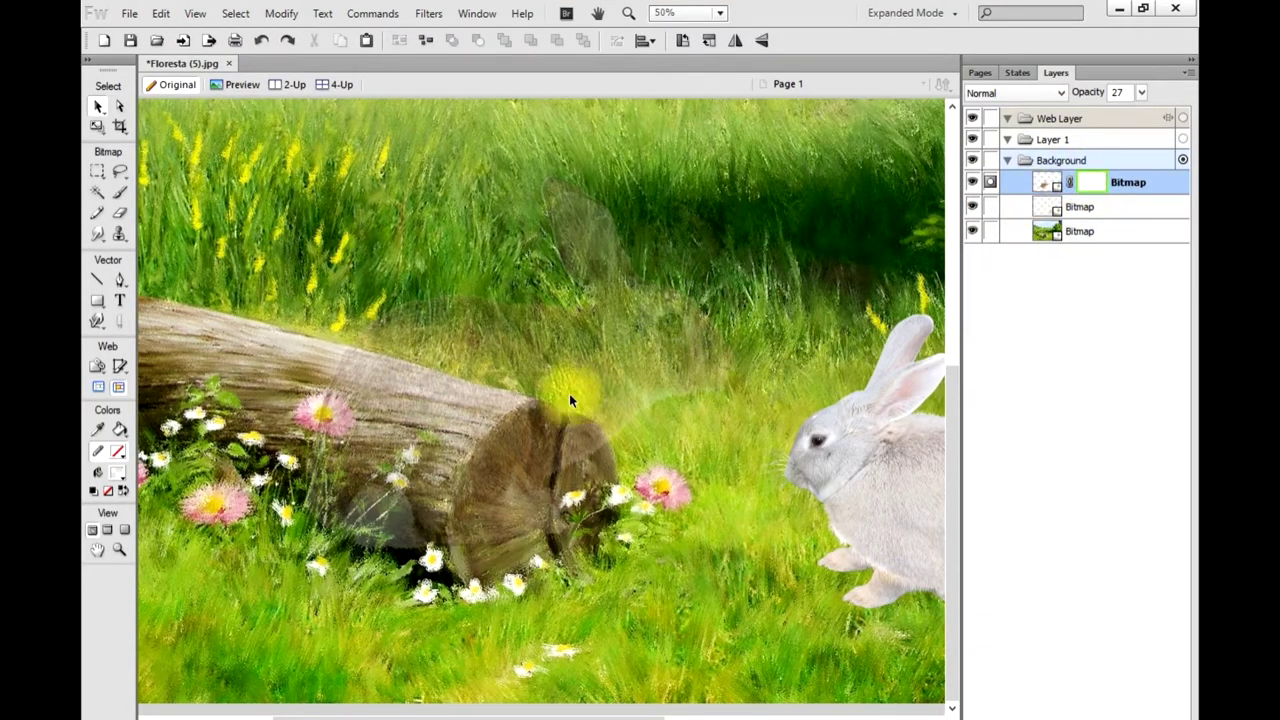
Step: Zoom in and erase the rabbit's mask over the log's bottom, end and top edge
left_click(119, 550)
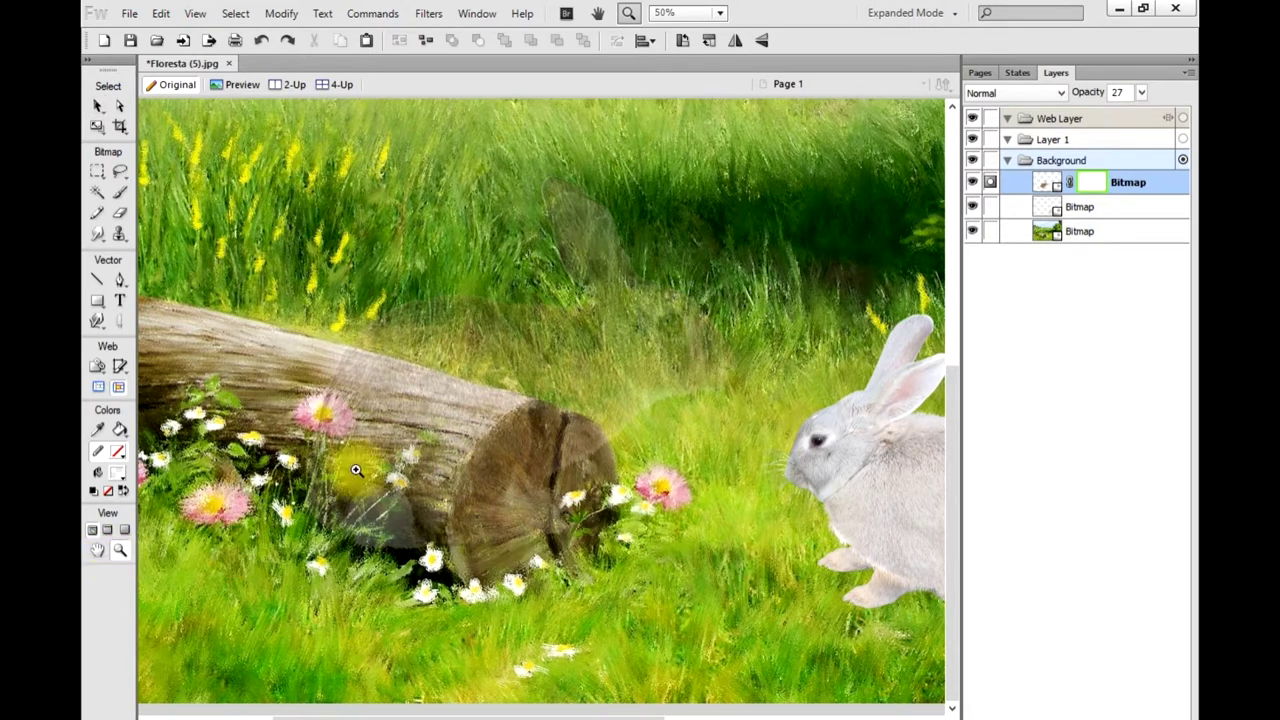
left_click(412, 406)
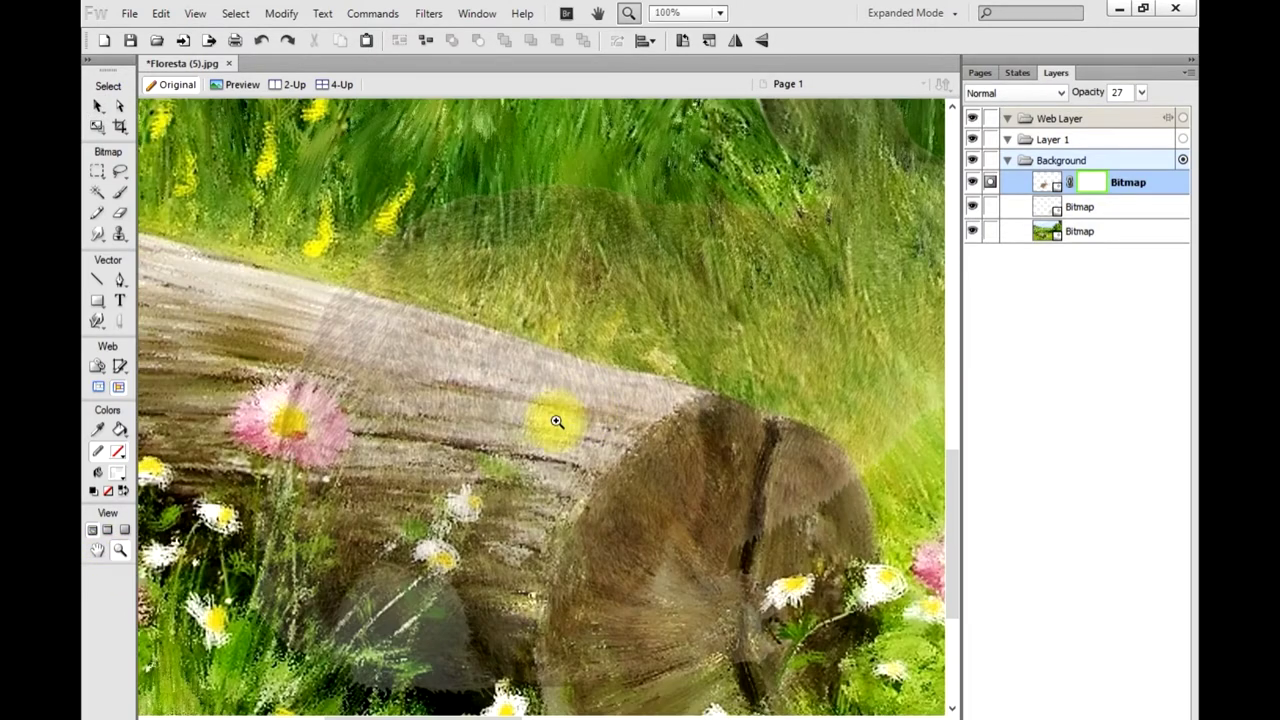
left_click(119, 216)
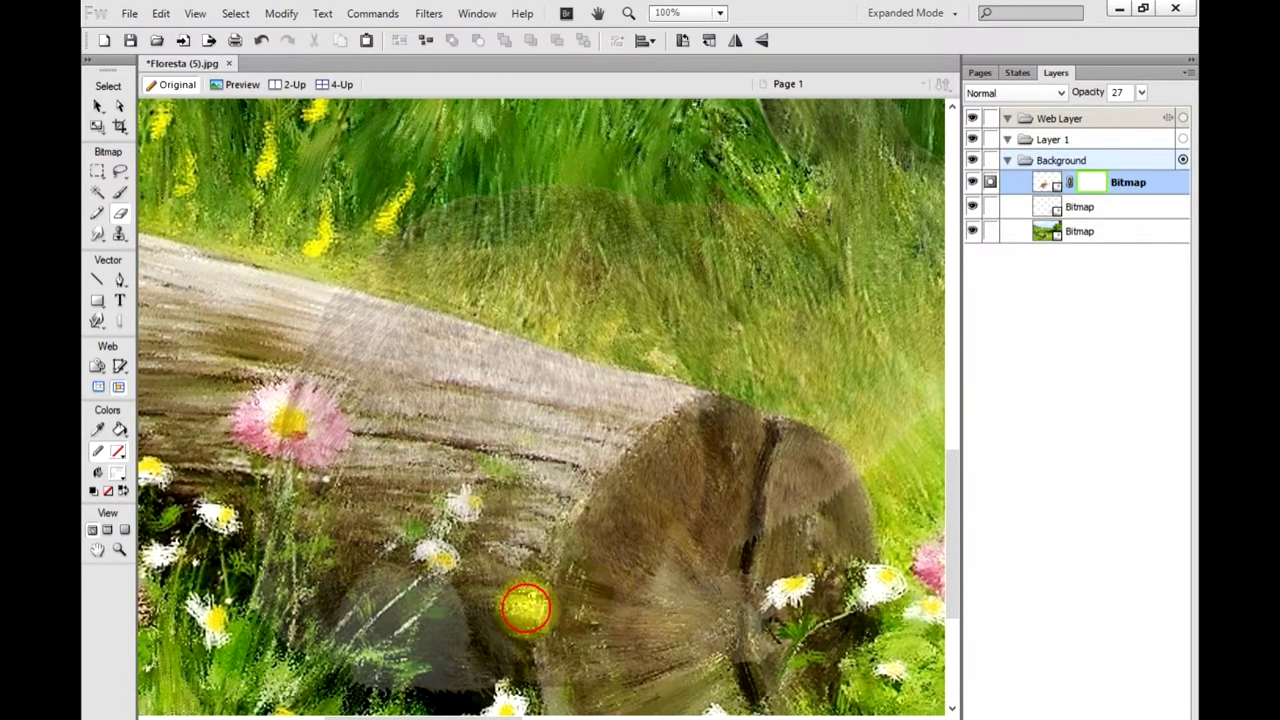
mouse_move(398, 625)
left_mouse_down()
mouse_move(283, 623)
mouse_move(300, 443)
mouse_move(457, 508)
mouse_move(543, 471)
mouse_move(295, 470)
mouse_move(325, 326)
mouse_move(357, 329)
mouse_move(380, 351)
mouse_move(300, 386)
mouse_move(377, 422)
mouse_move(486, 443)
mouse_move(594, 566)
mouse_move(503, 640)
mouse_move(607, 643)
mouse_move(777, 514)
mouse_move(275, 562)
left_mouse_up()
mouse_move(777, 457)
left_mouse_down()
mouse_move(820, 486)
mouse_move(737, 516)
left_mouse_up()
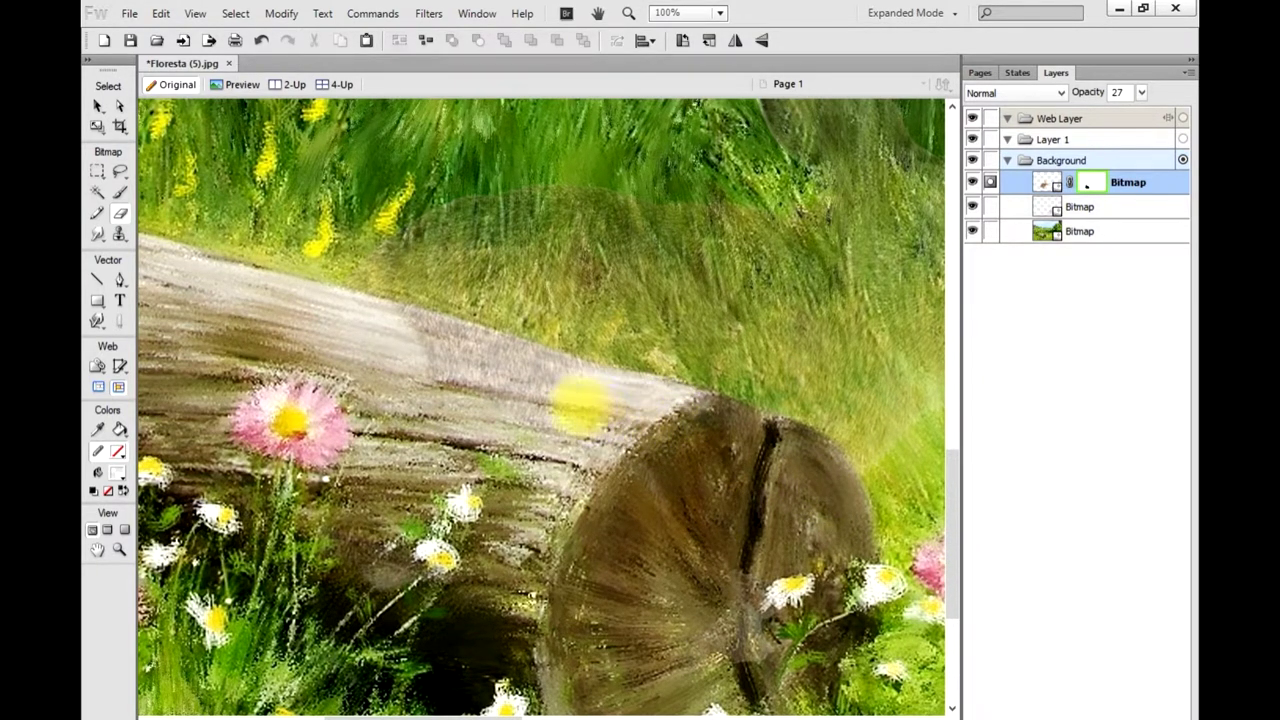
left_click_drag(629, 412, 578, 402)
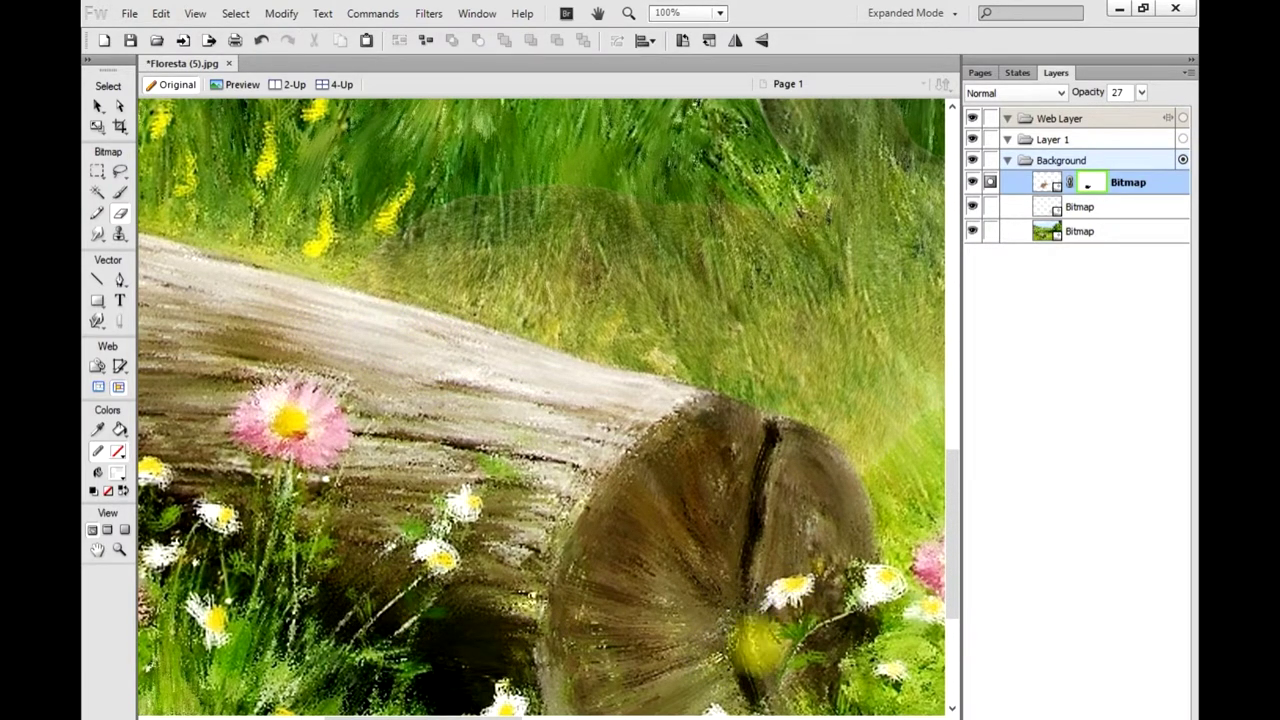
Step: Fit the image in view and raise the brown rabbit bitmap's opacity from 27 to 100
right_click(435, 490)
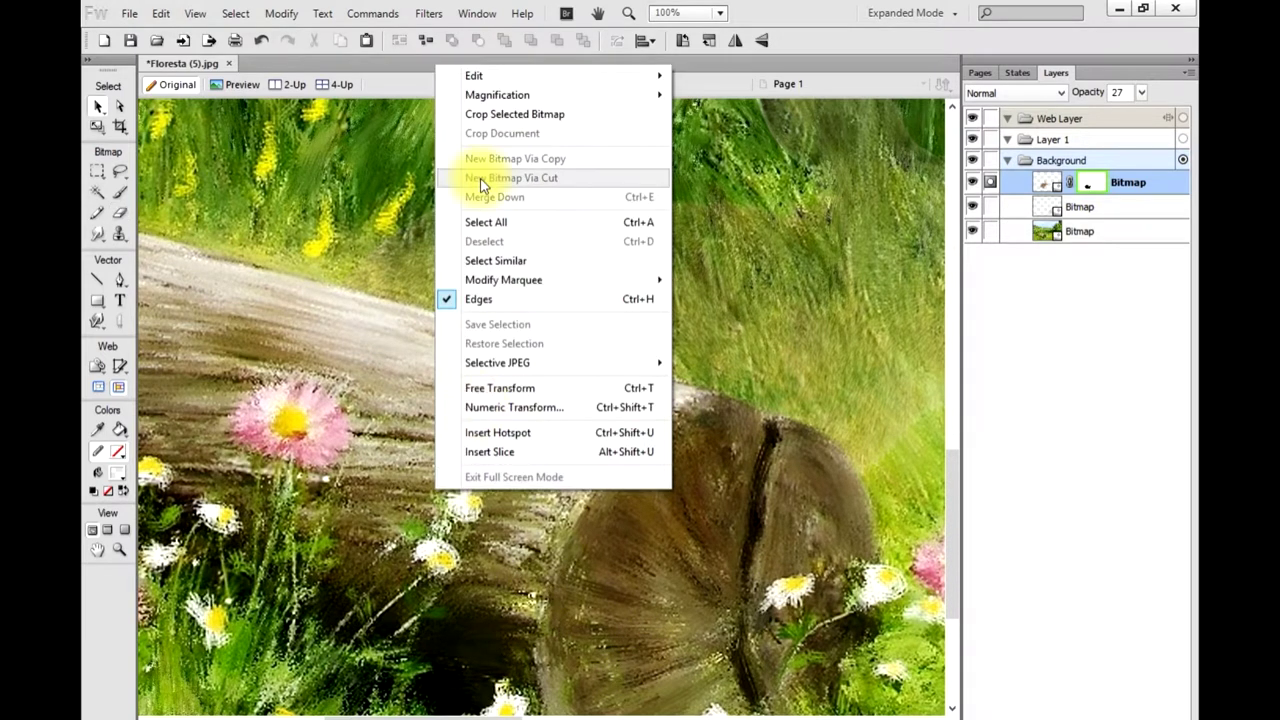
mouse_move(497, 95)
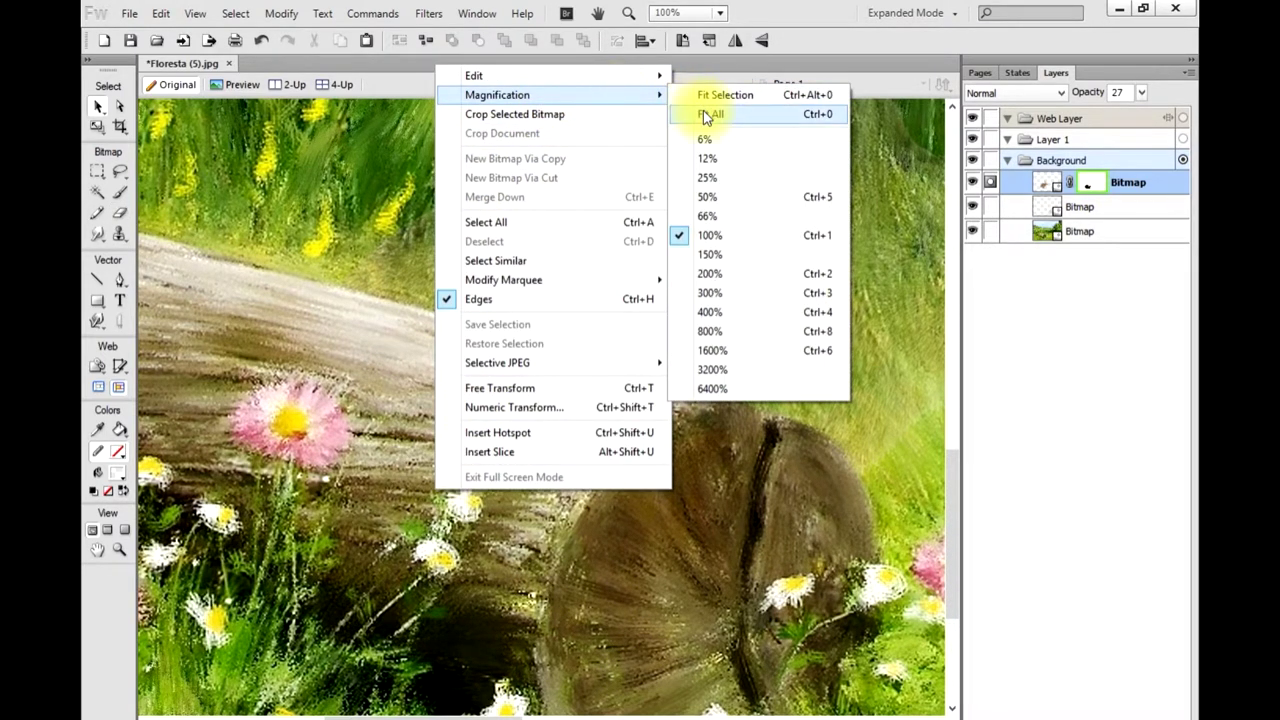
left_click(707, 116)
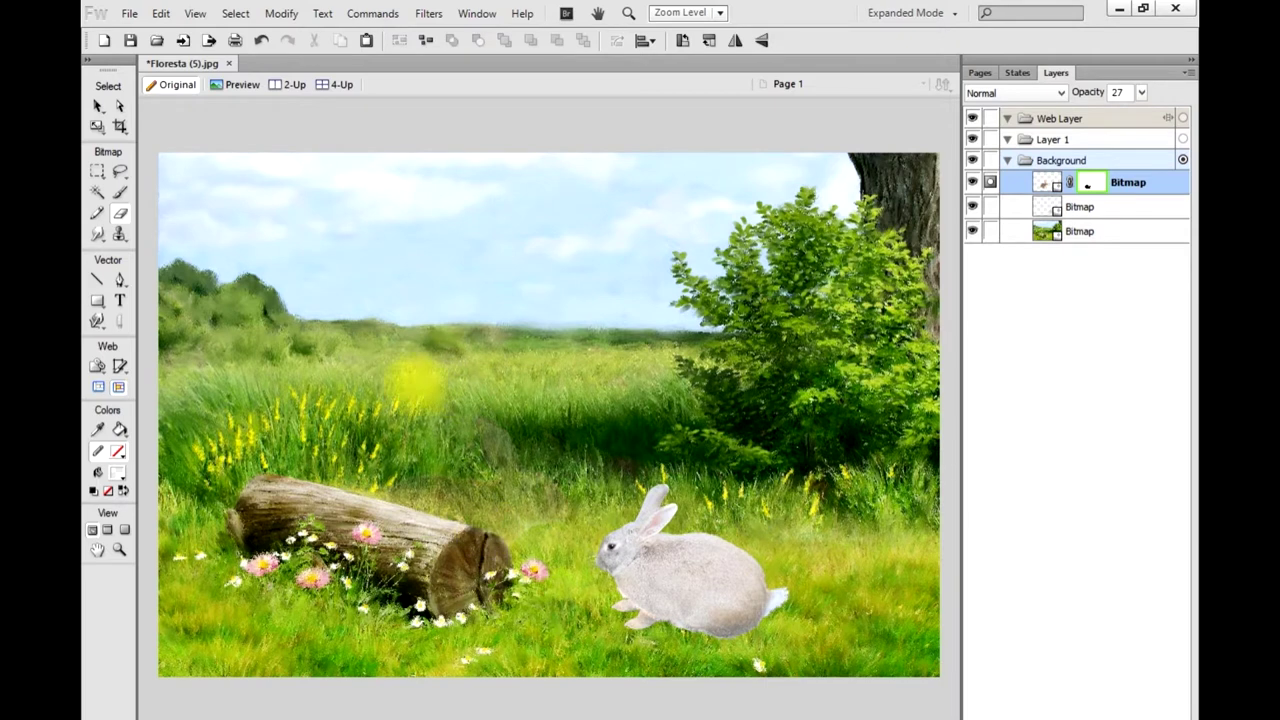
left_click(97, 105)
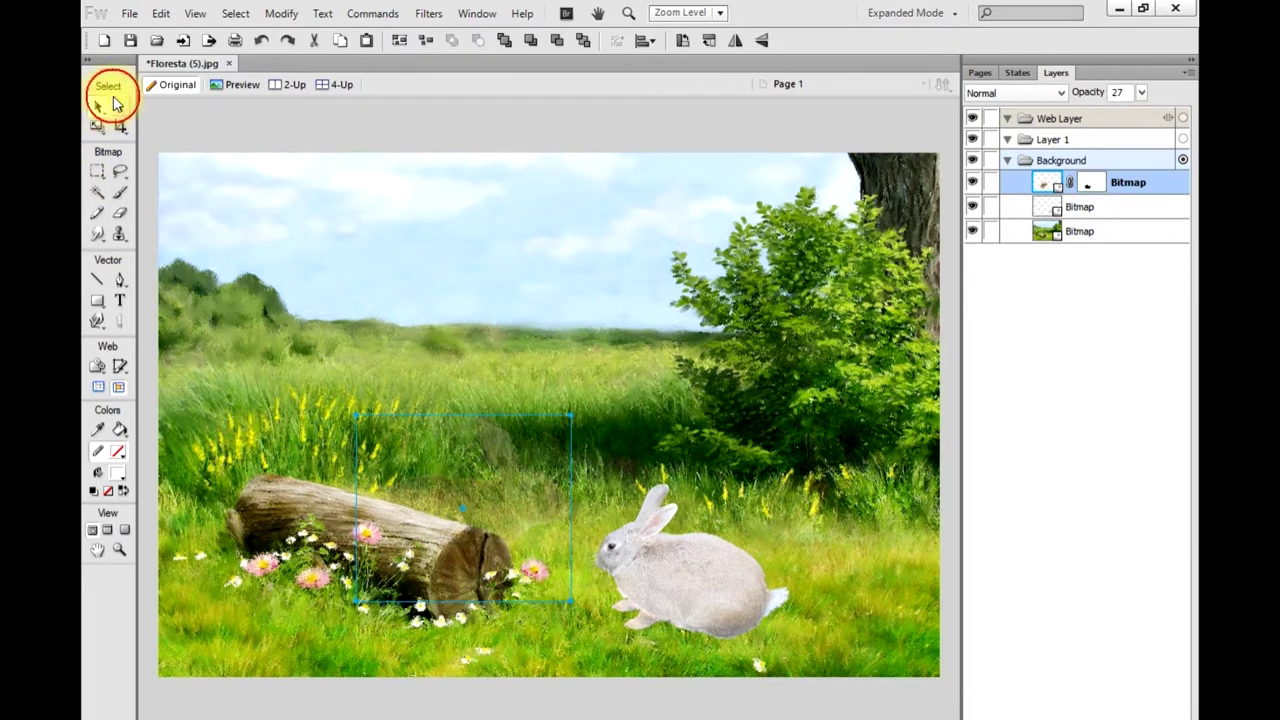
left_click(1050, 189)
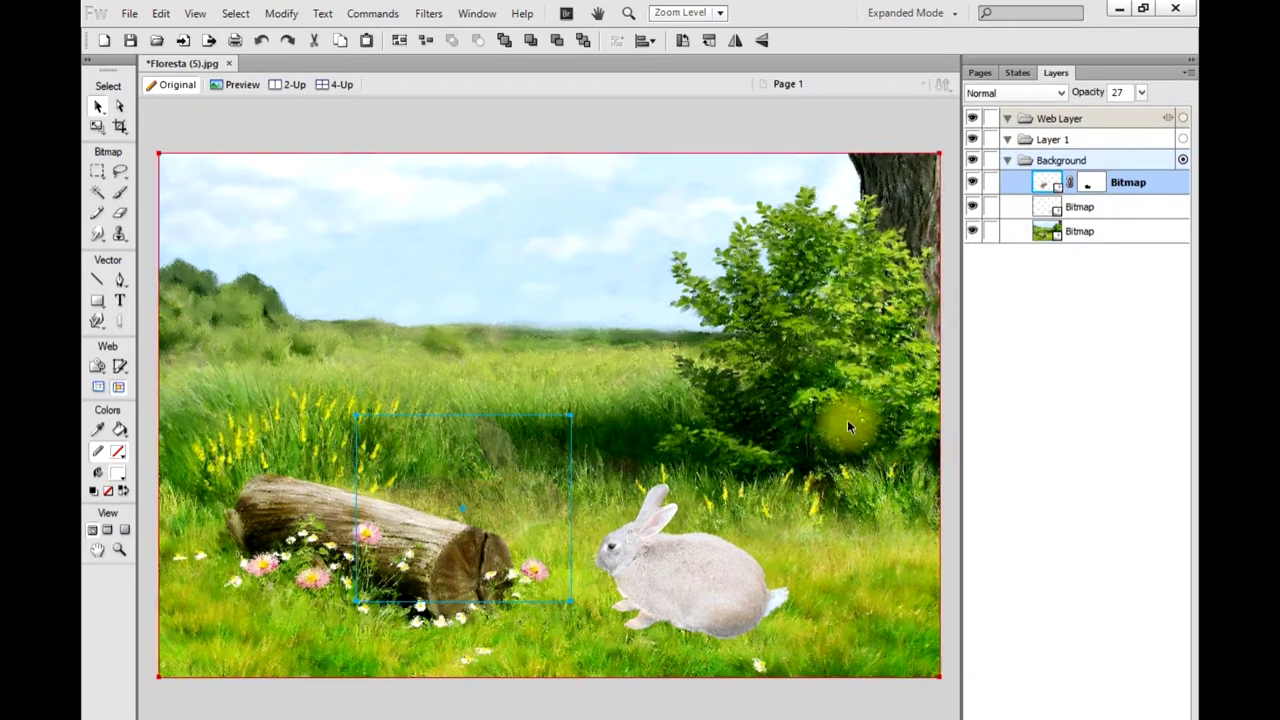
left_click(1143, 12)
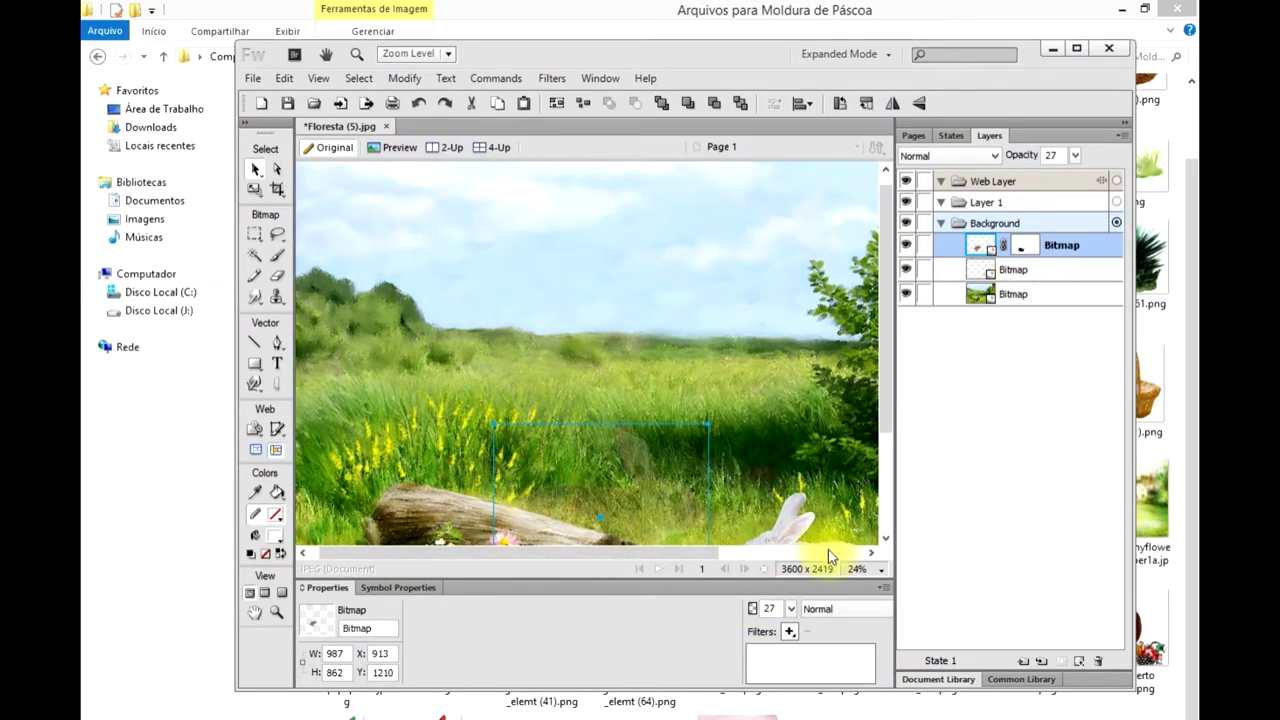
left_click_drag(886, 370, 879, 380)
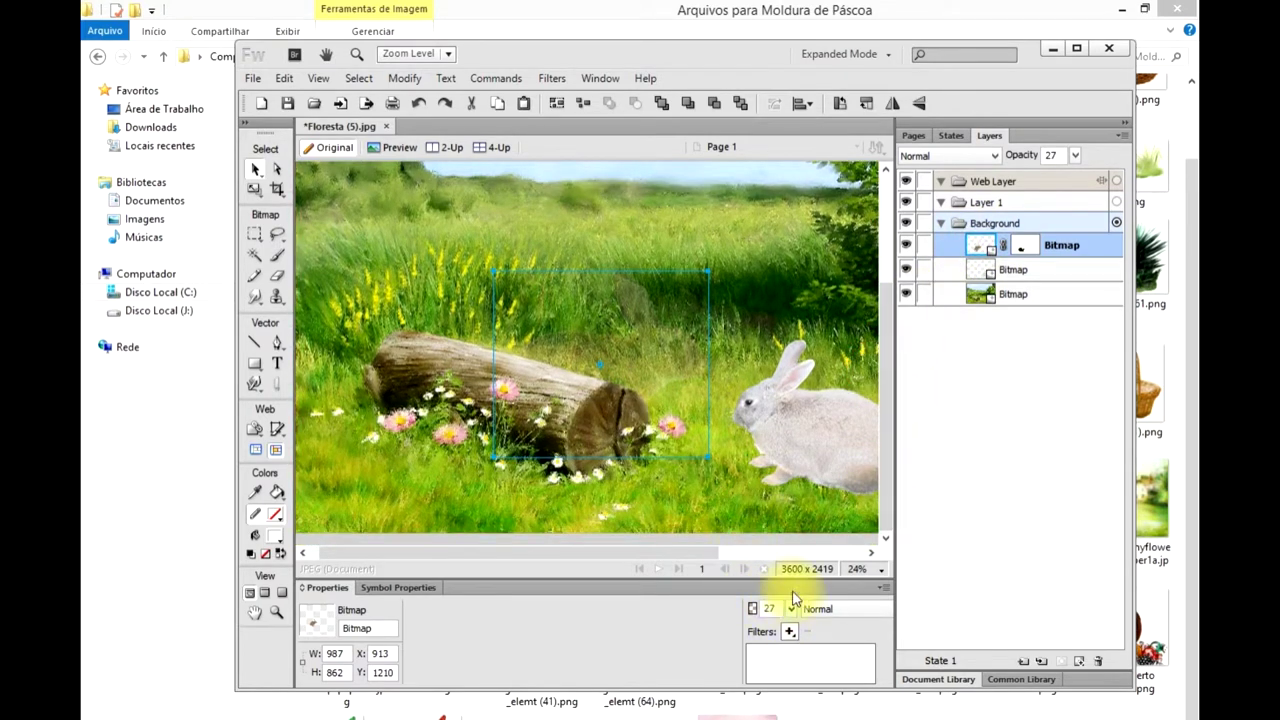
left_click_drag(792, 616, 787, 443)
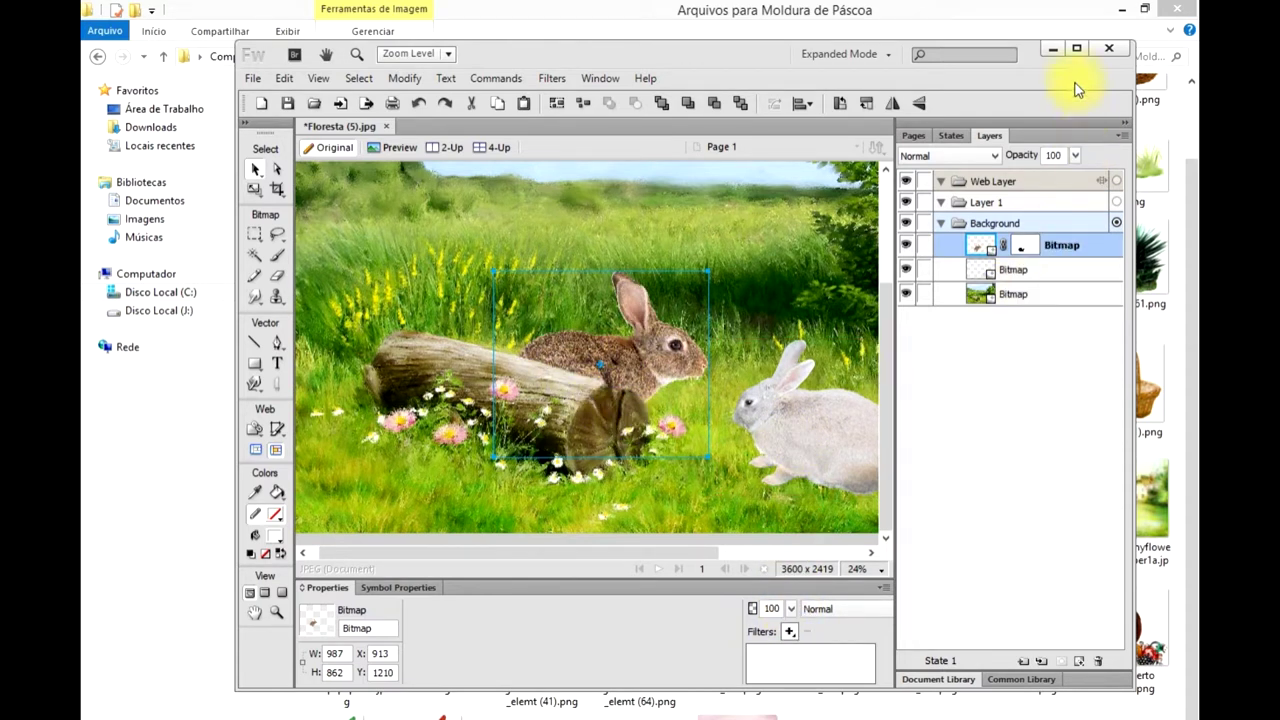
left_click(1076, 50)
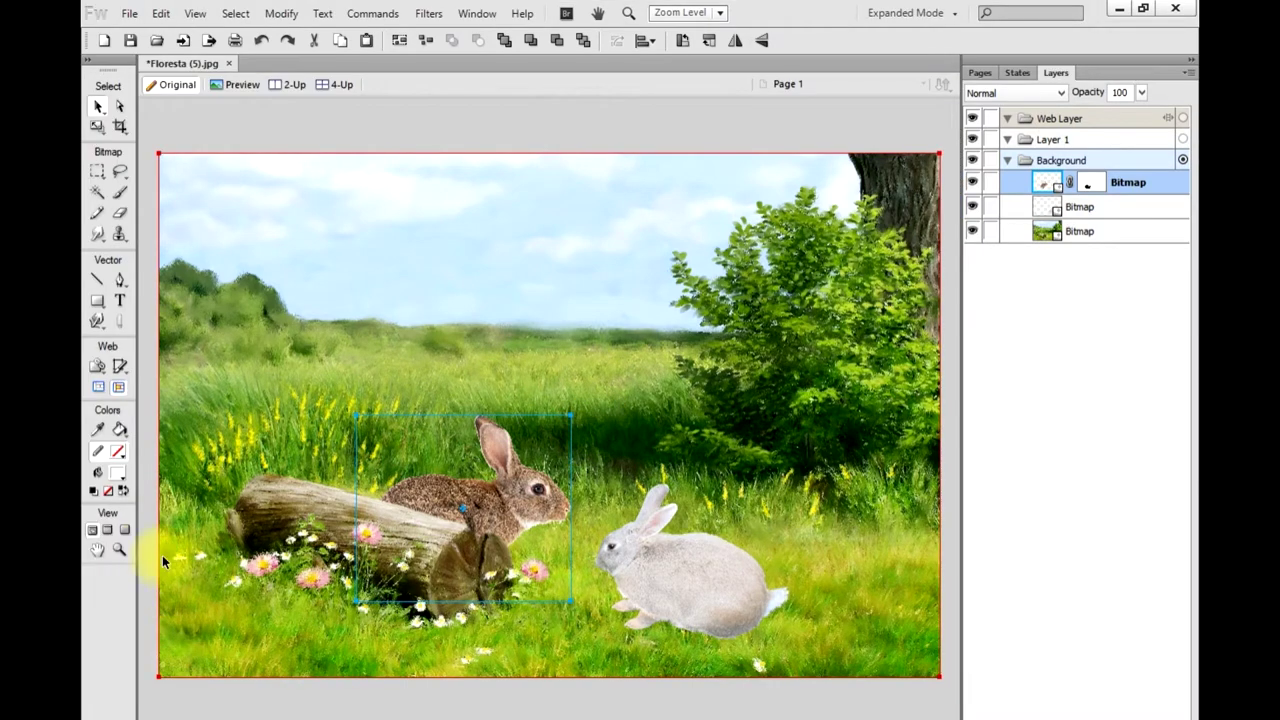
left_click(120, 549)
Step: Erase the brown rabbit's layer mask along the log's top edge to hide its lower body
left_click(423, 530)
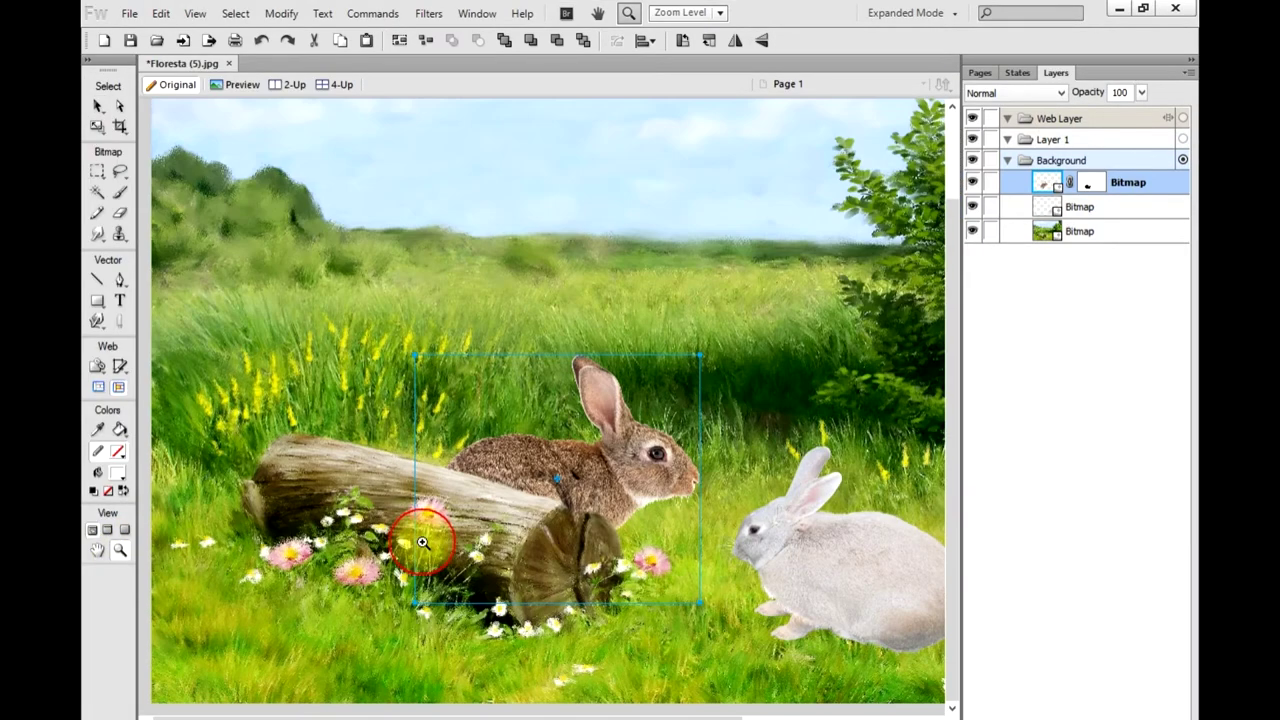
left_click(573, 525)
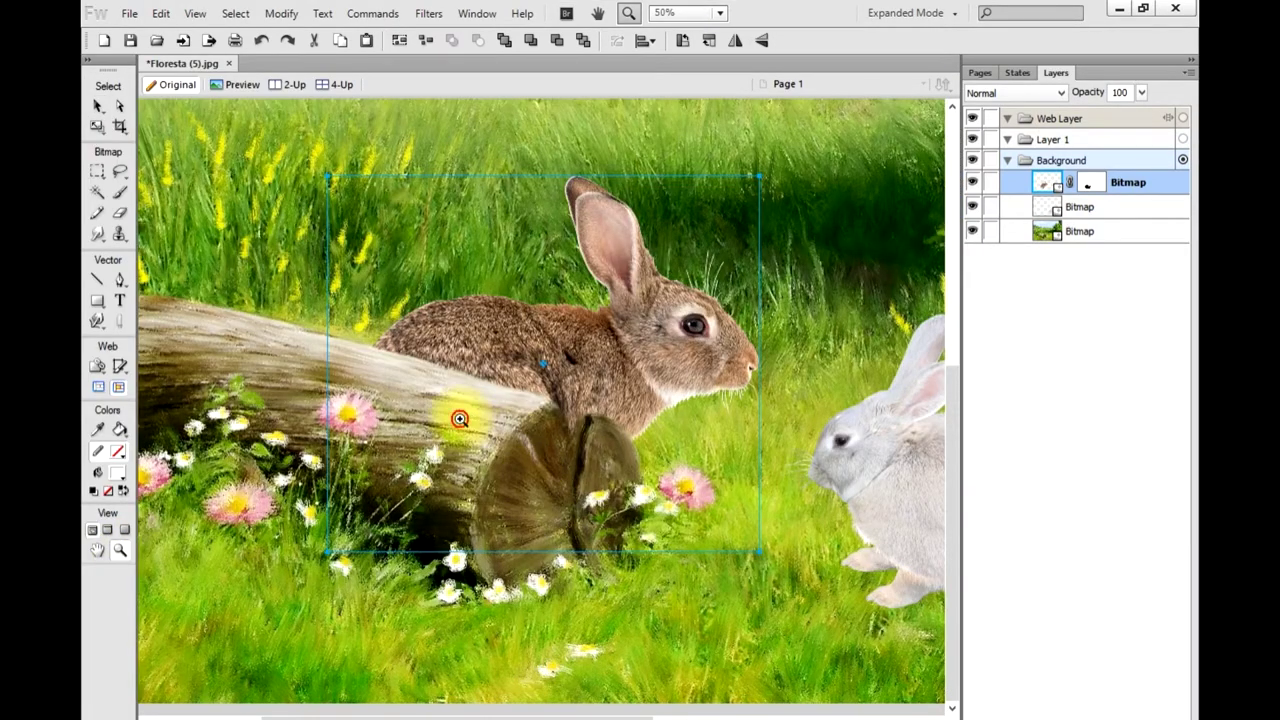
left_click(460, 416)
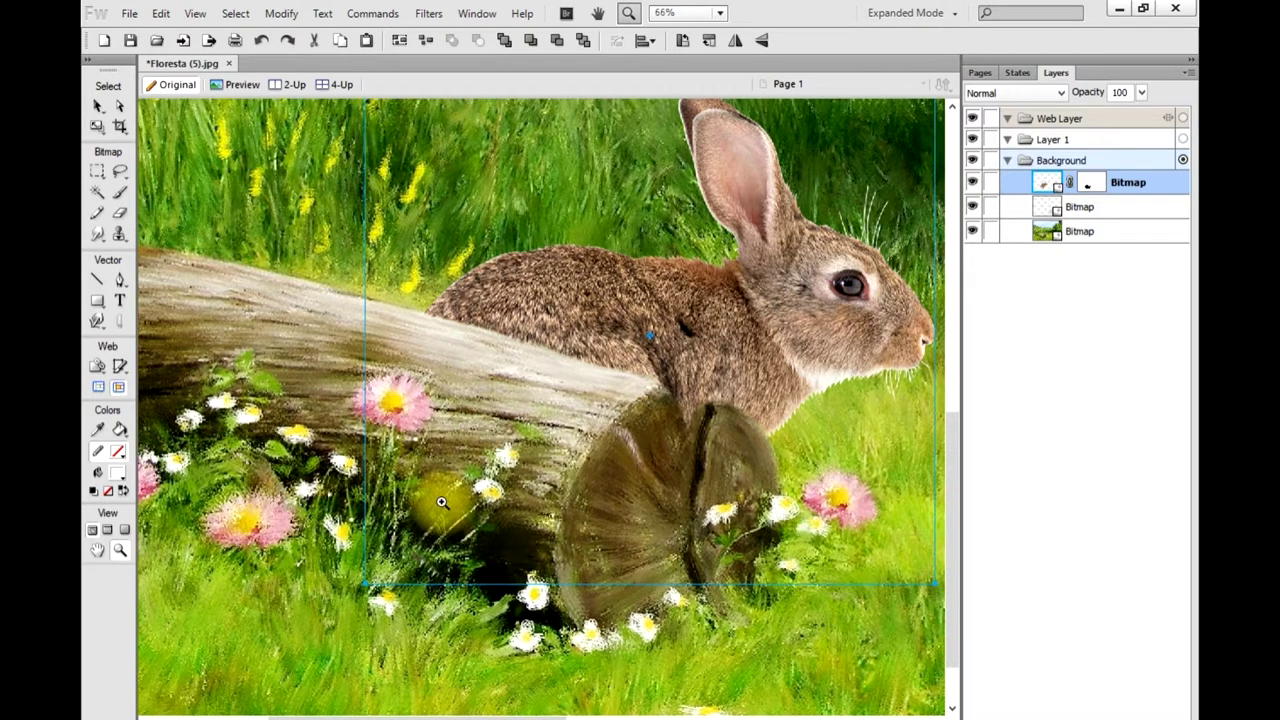
left_click(1089, 184)
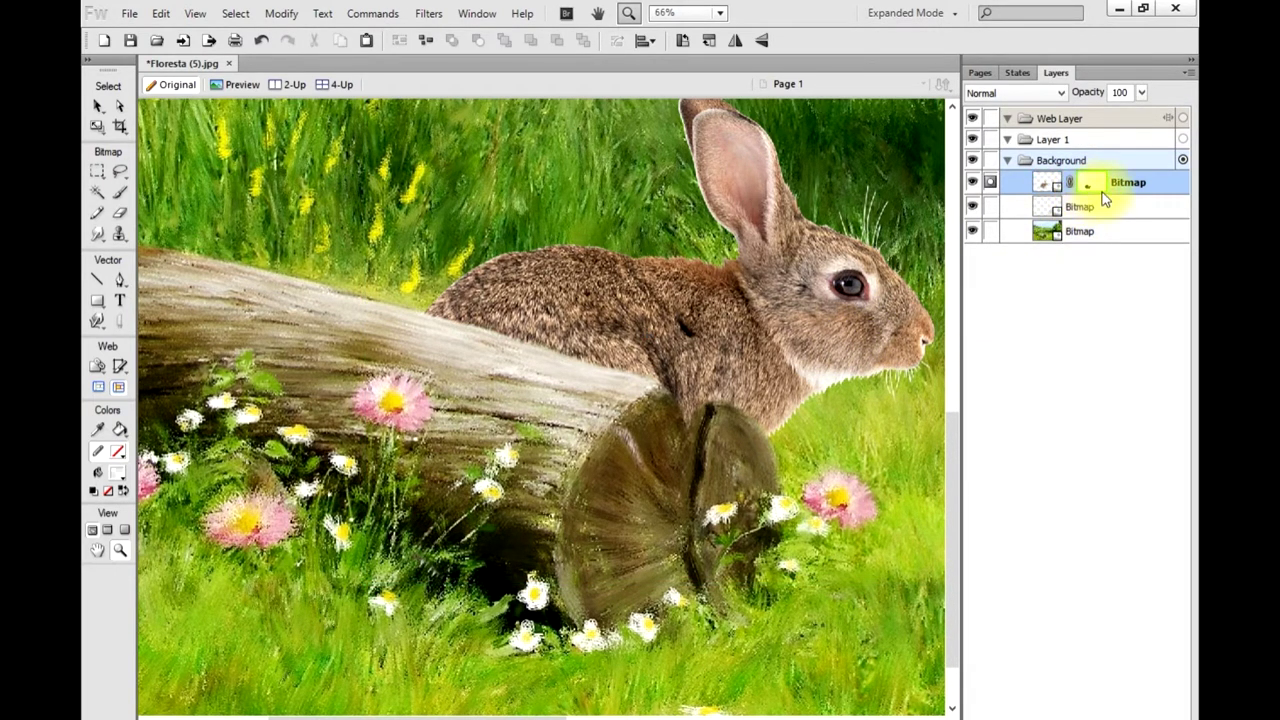
left_click(120, 213)
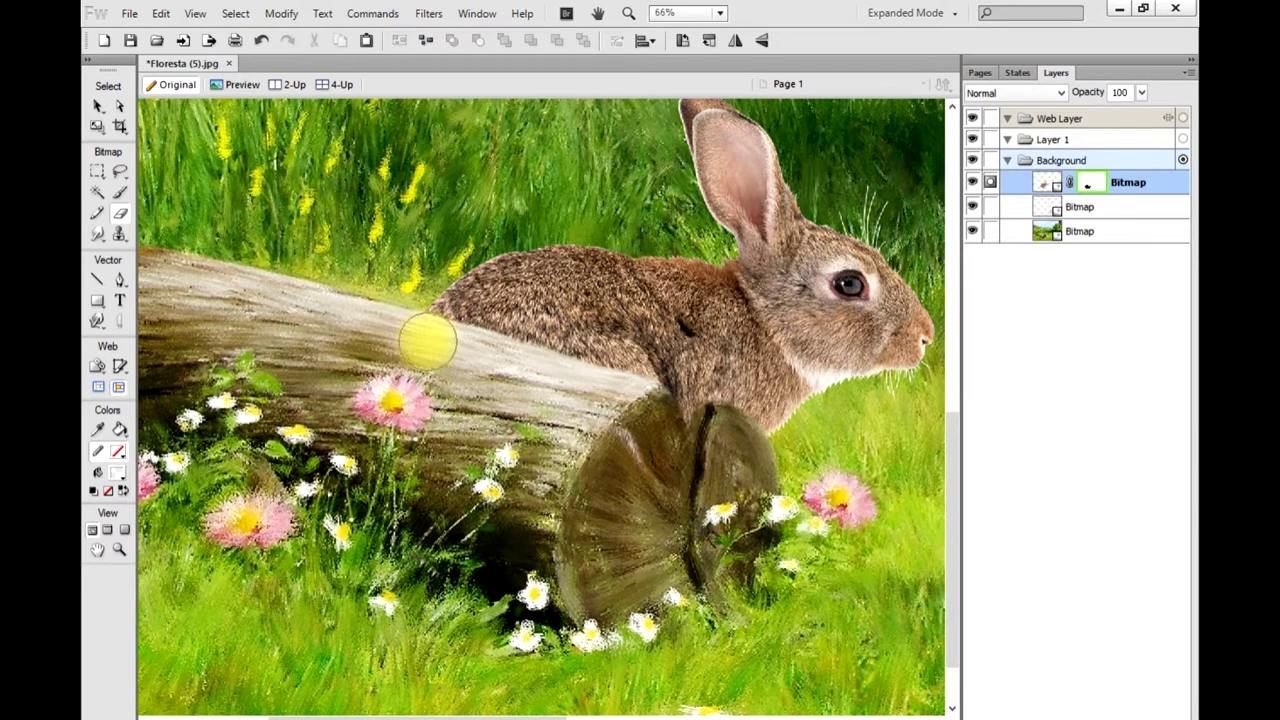
left_click_drag(420, 338, 615, 425)
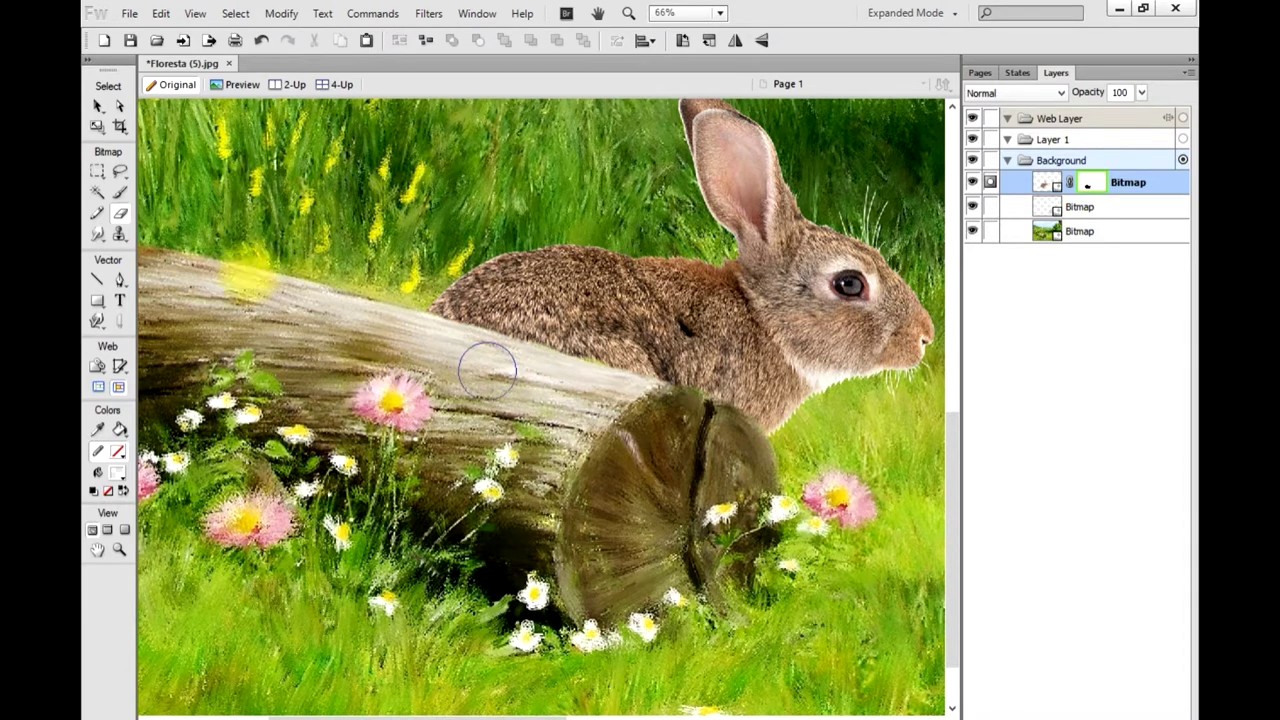
Step: Fit the whole canvas in view and reselect the brown rabbit bitmap
right_click(365, 352)
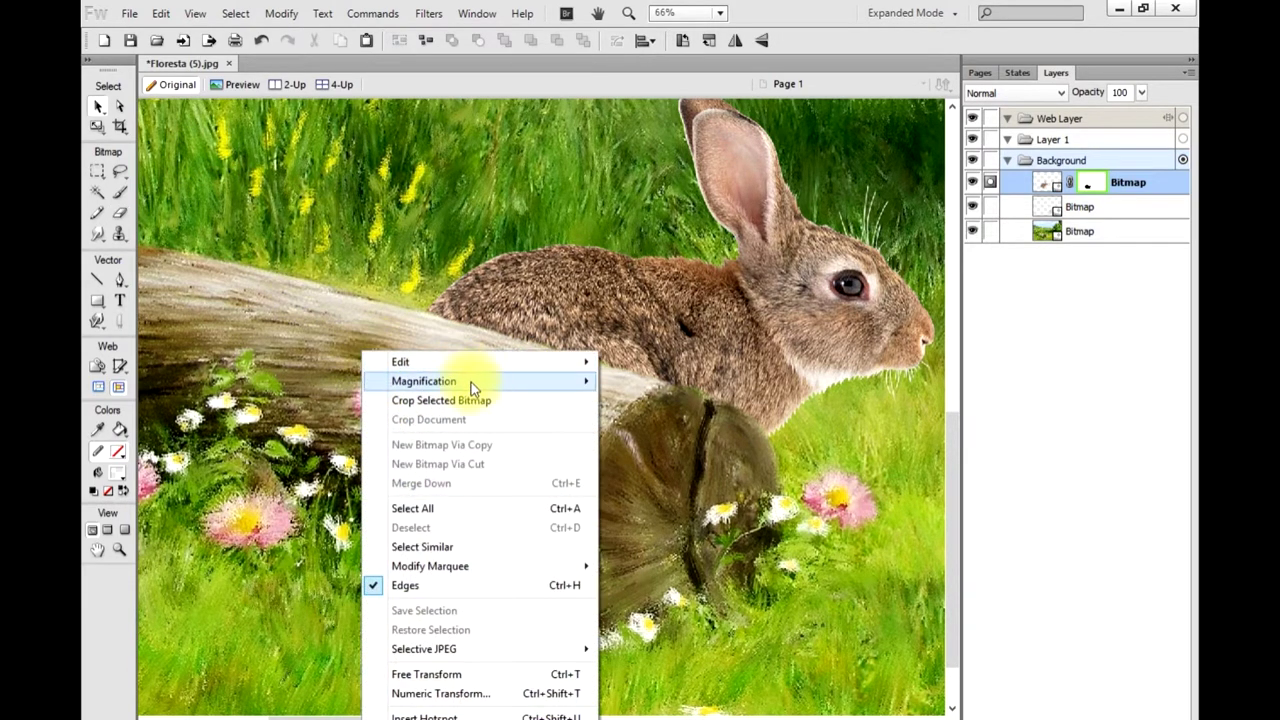
mouse_move(424, 381)
left_click(650, 402)
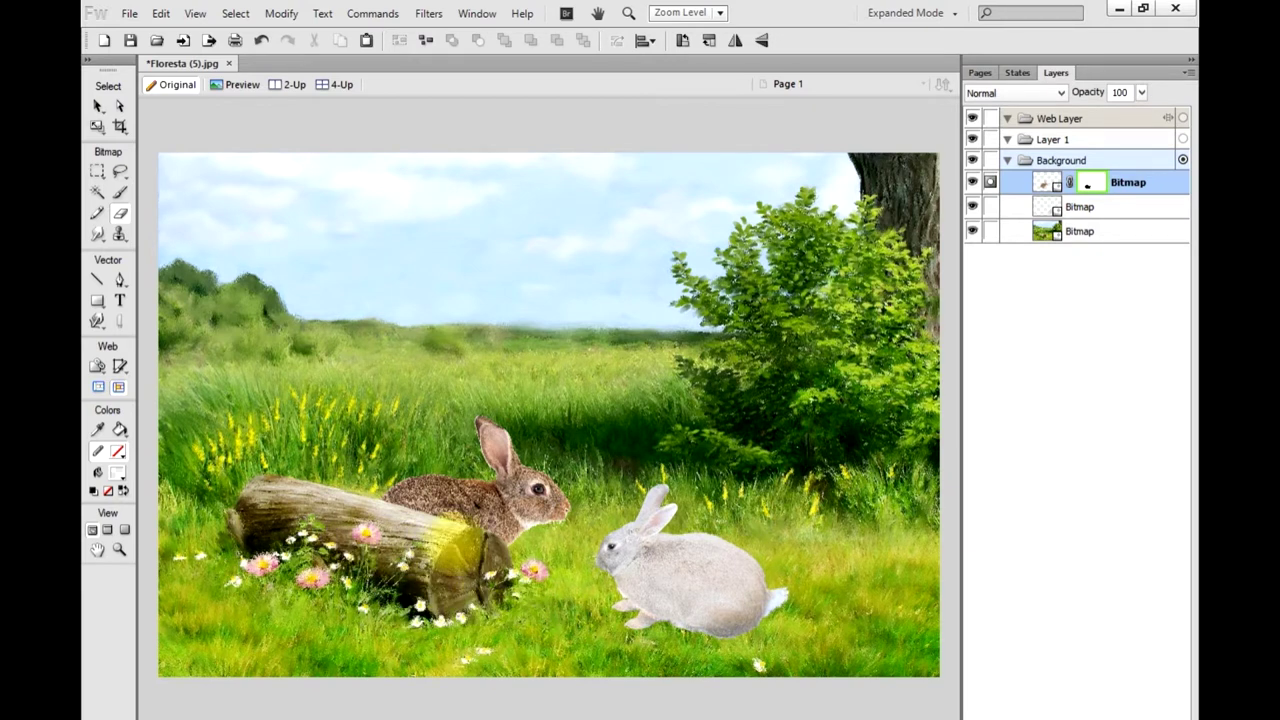
left_click(98, 106)
left_click(544, 432)
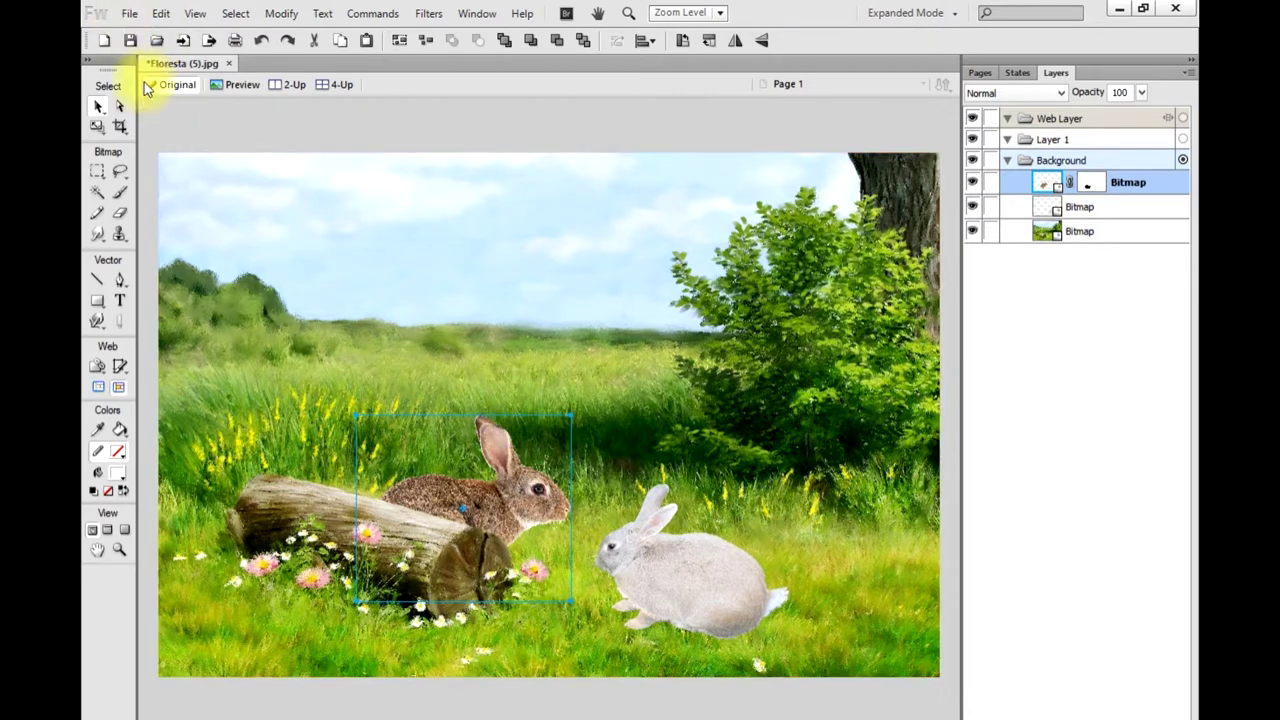
Step: Save the scene as 'Moldura de pascoa.fw.png' in Fireworks PNG (*.png) format
left_click(129, 14)
left_click(207, 213)
type("Moldura de pascoa")
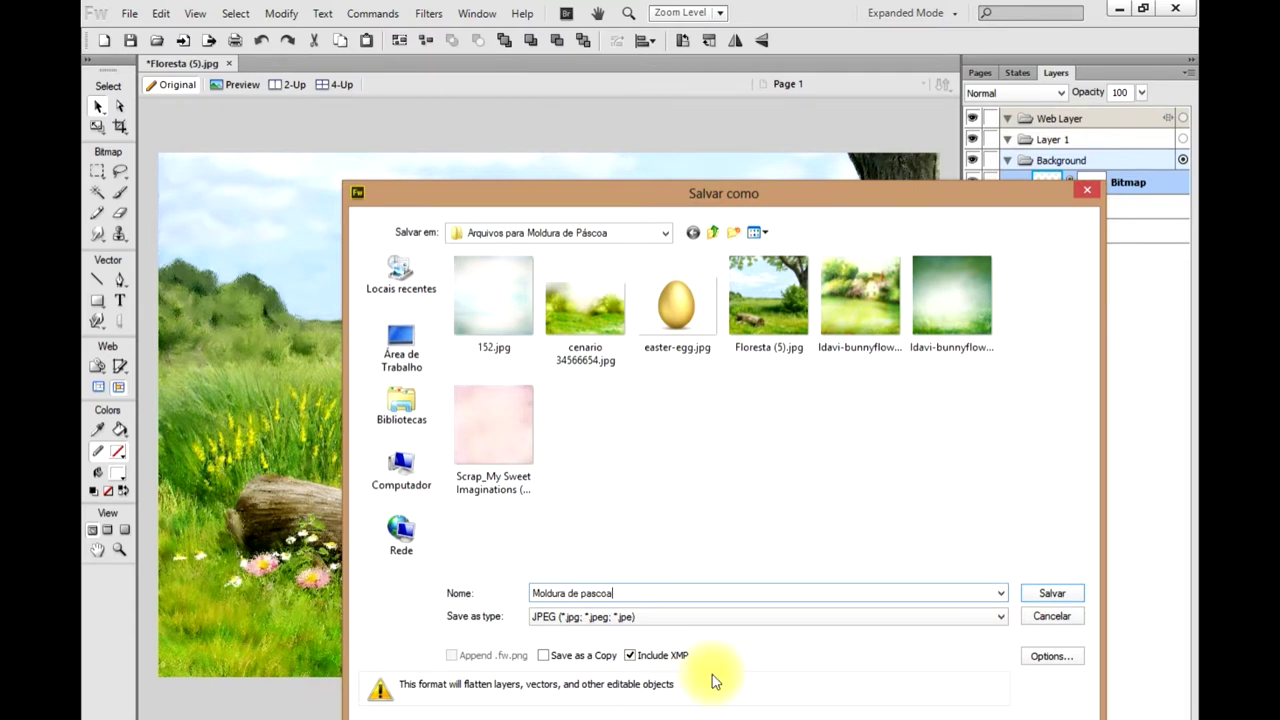
left_click(912, 619)
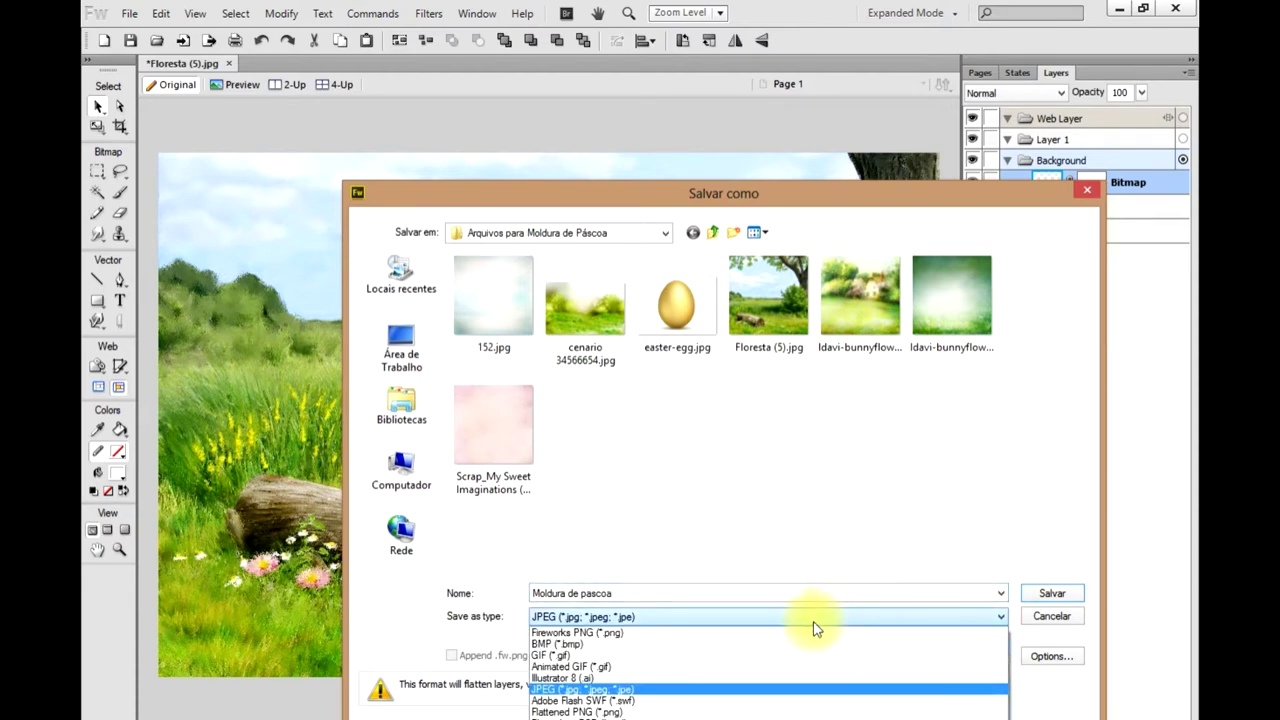
left_click(712, 632)
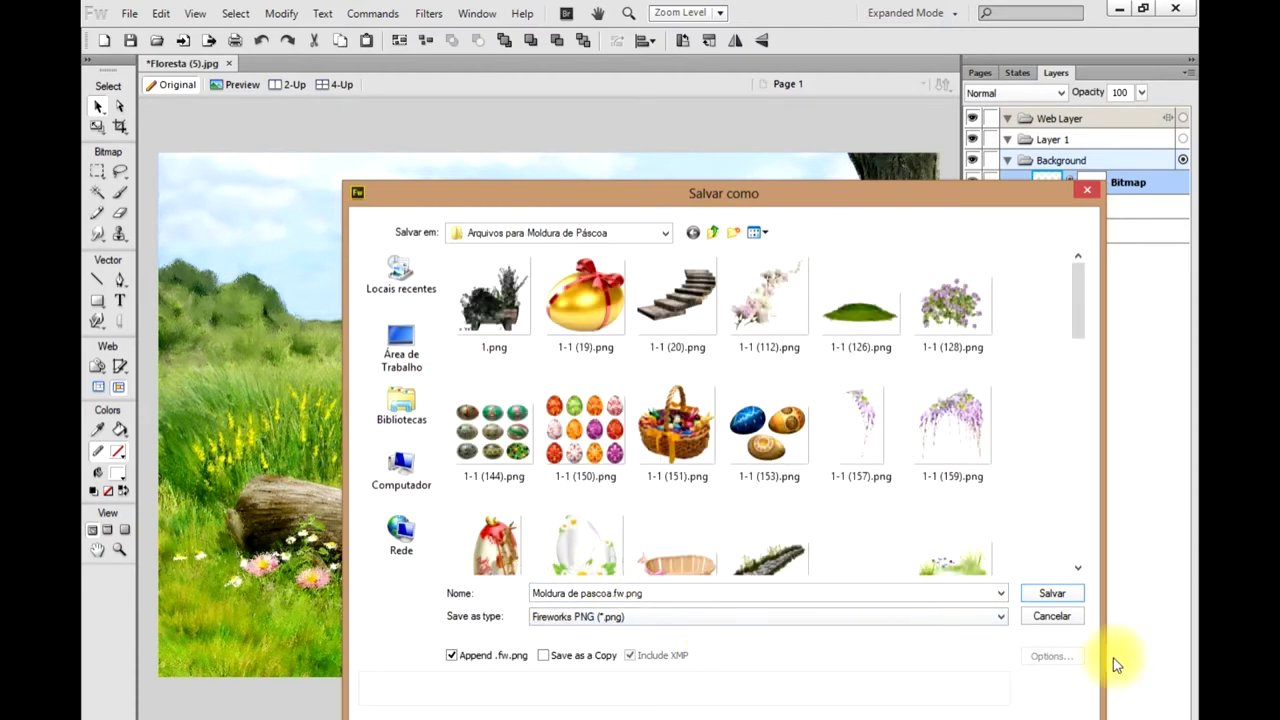
left_click(1047, 594)
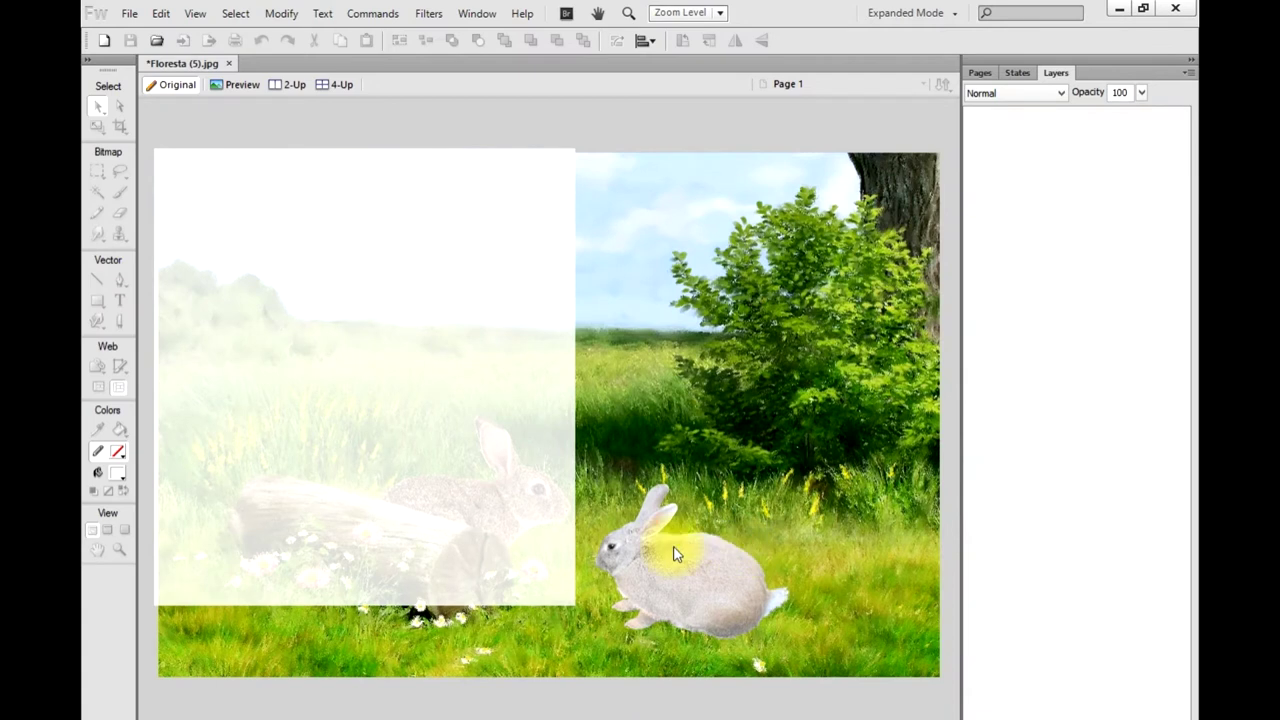